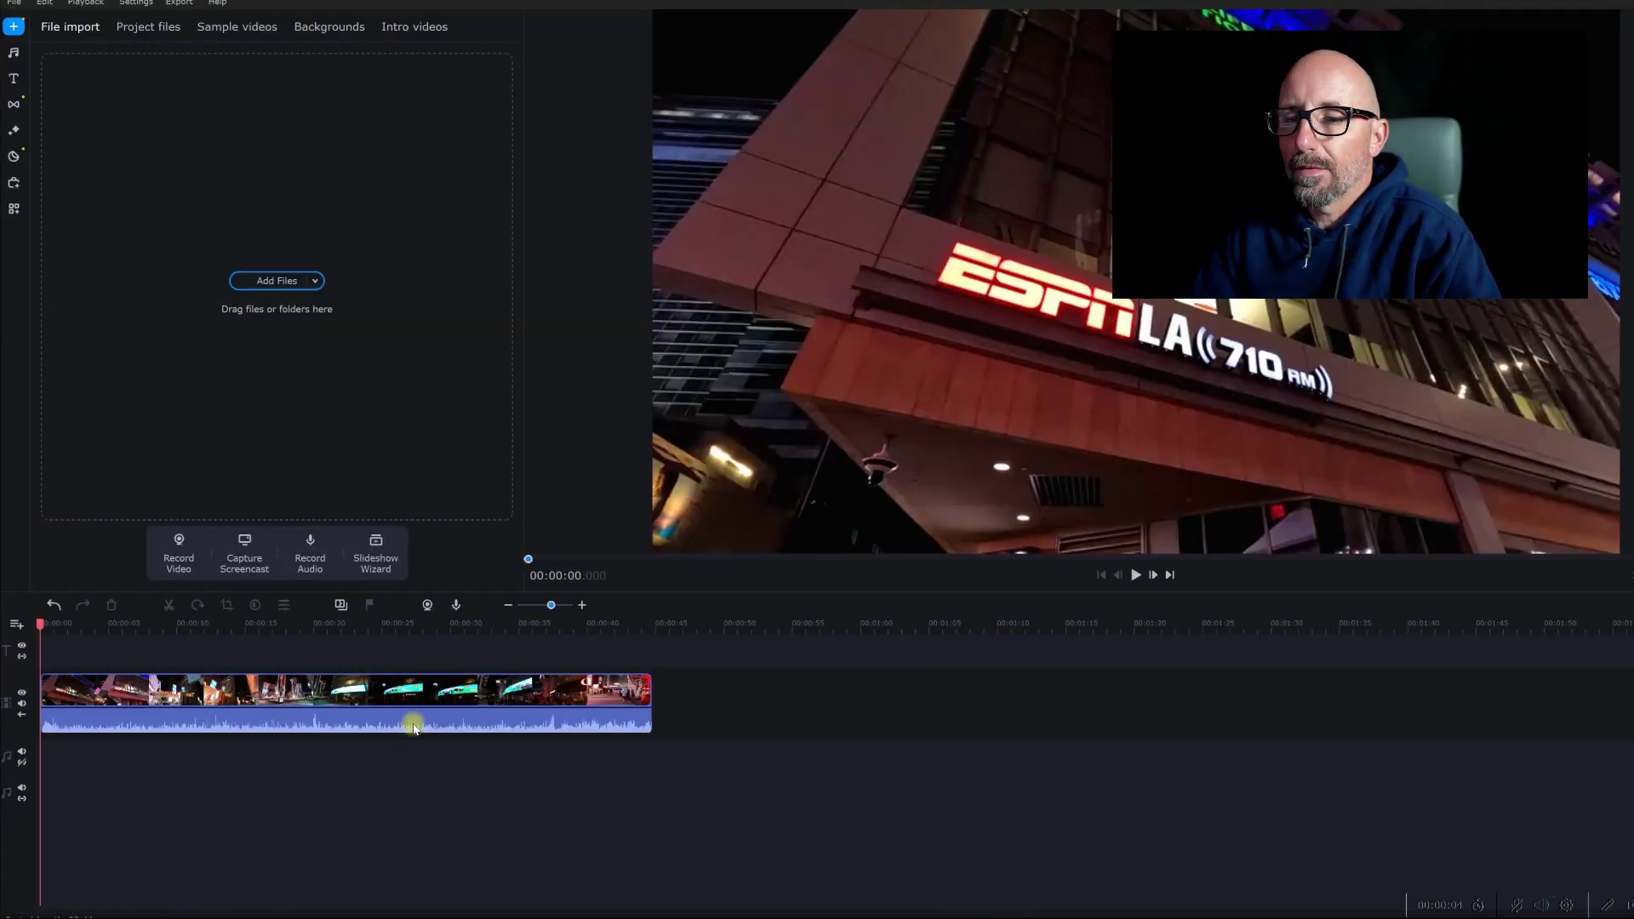
Step: Select the night-city clip, toggle its sound off and back on, then mute and unmute the video track
click(326, 691)
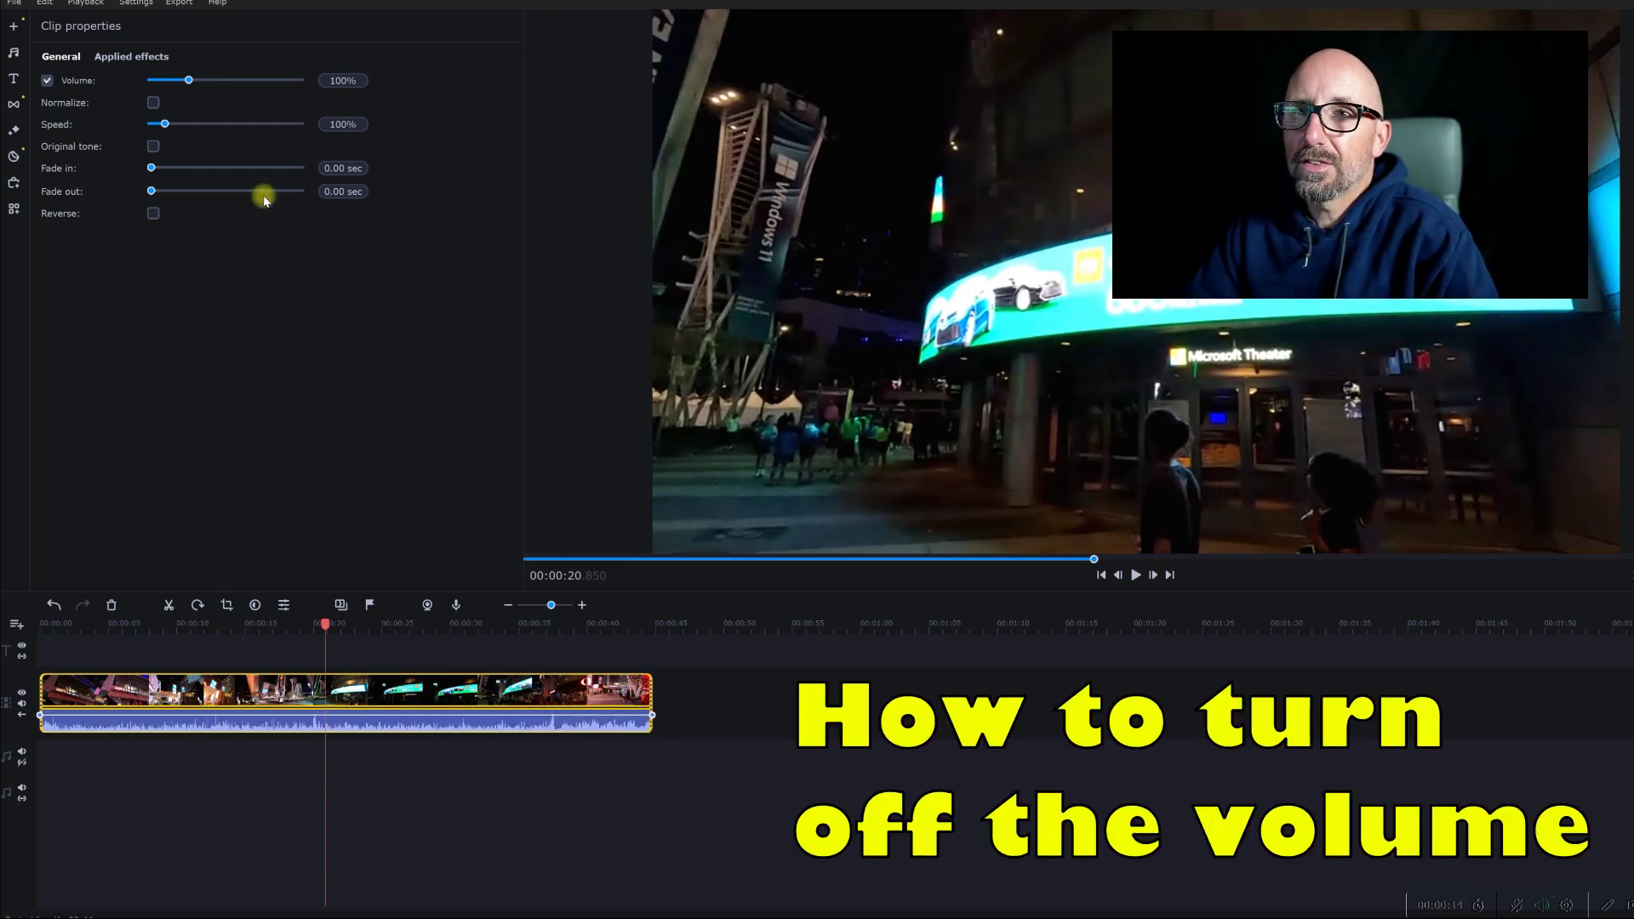
click(47, 82)
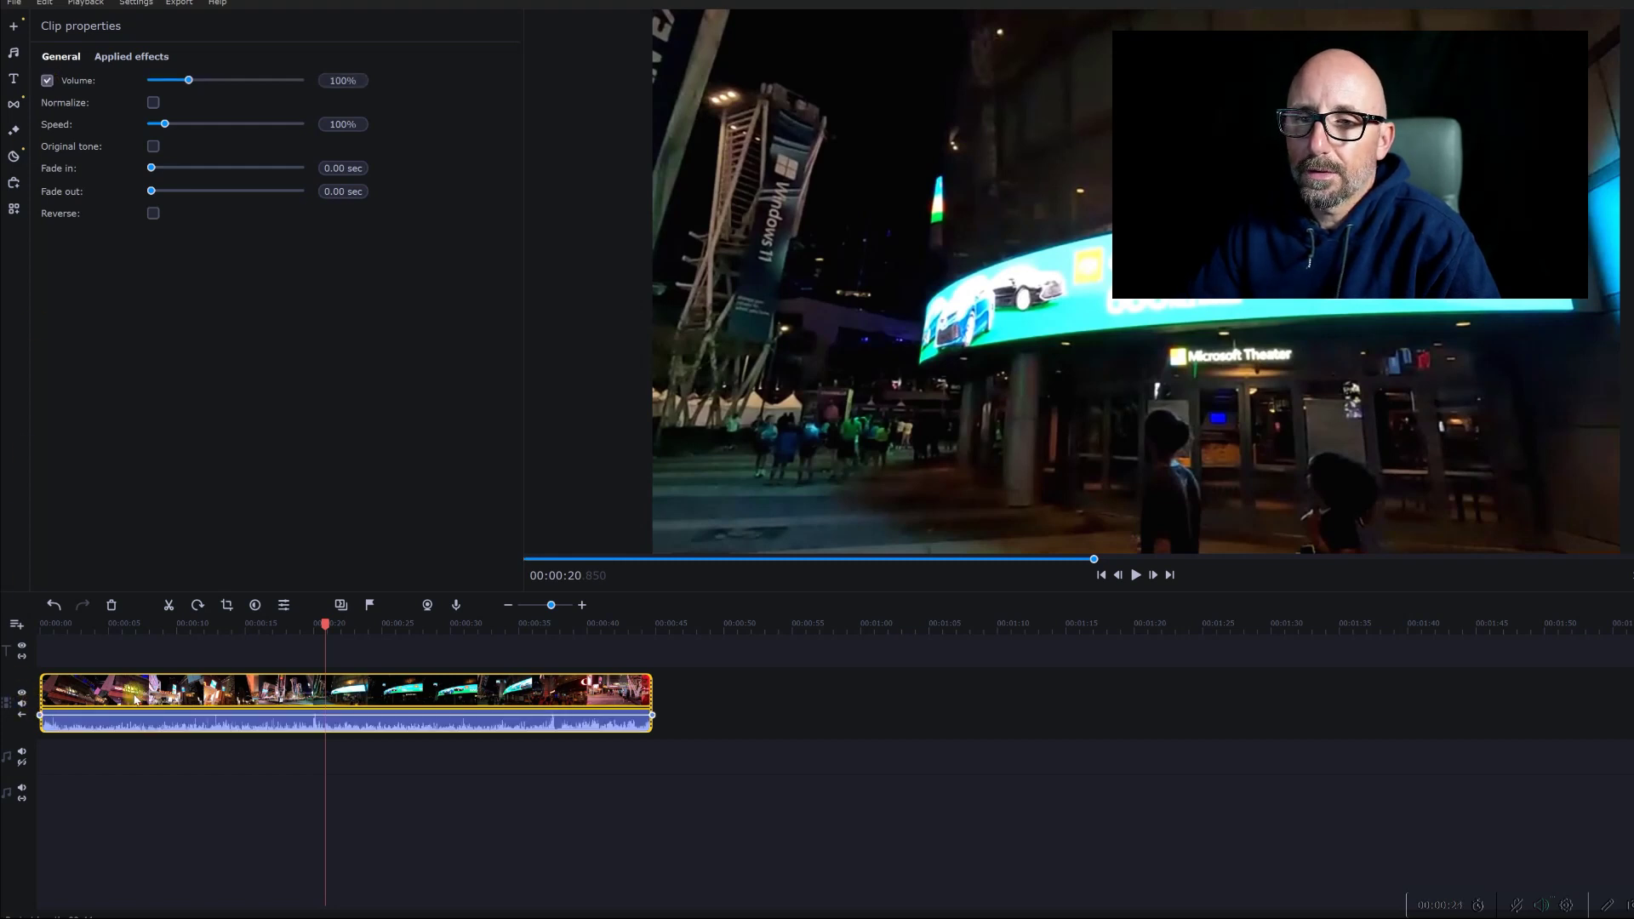
click(23, 709)
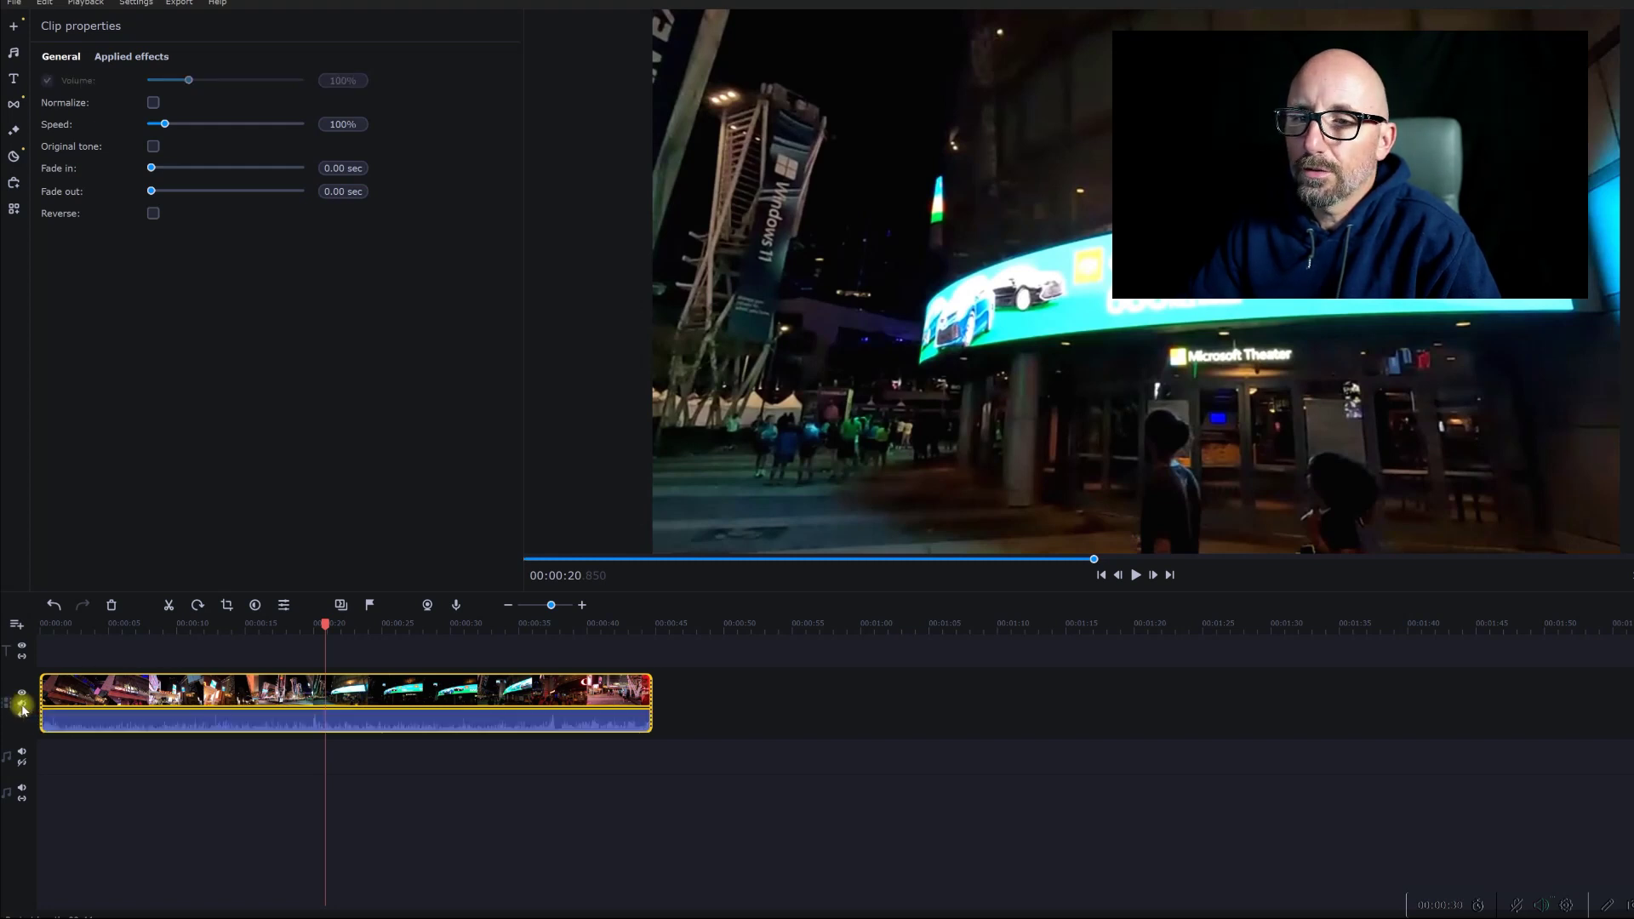
click(23, 709)
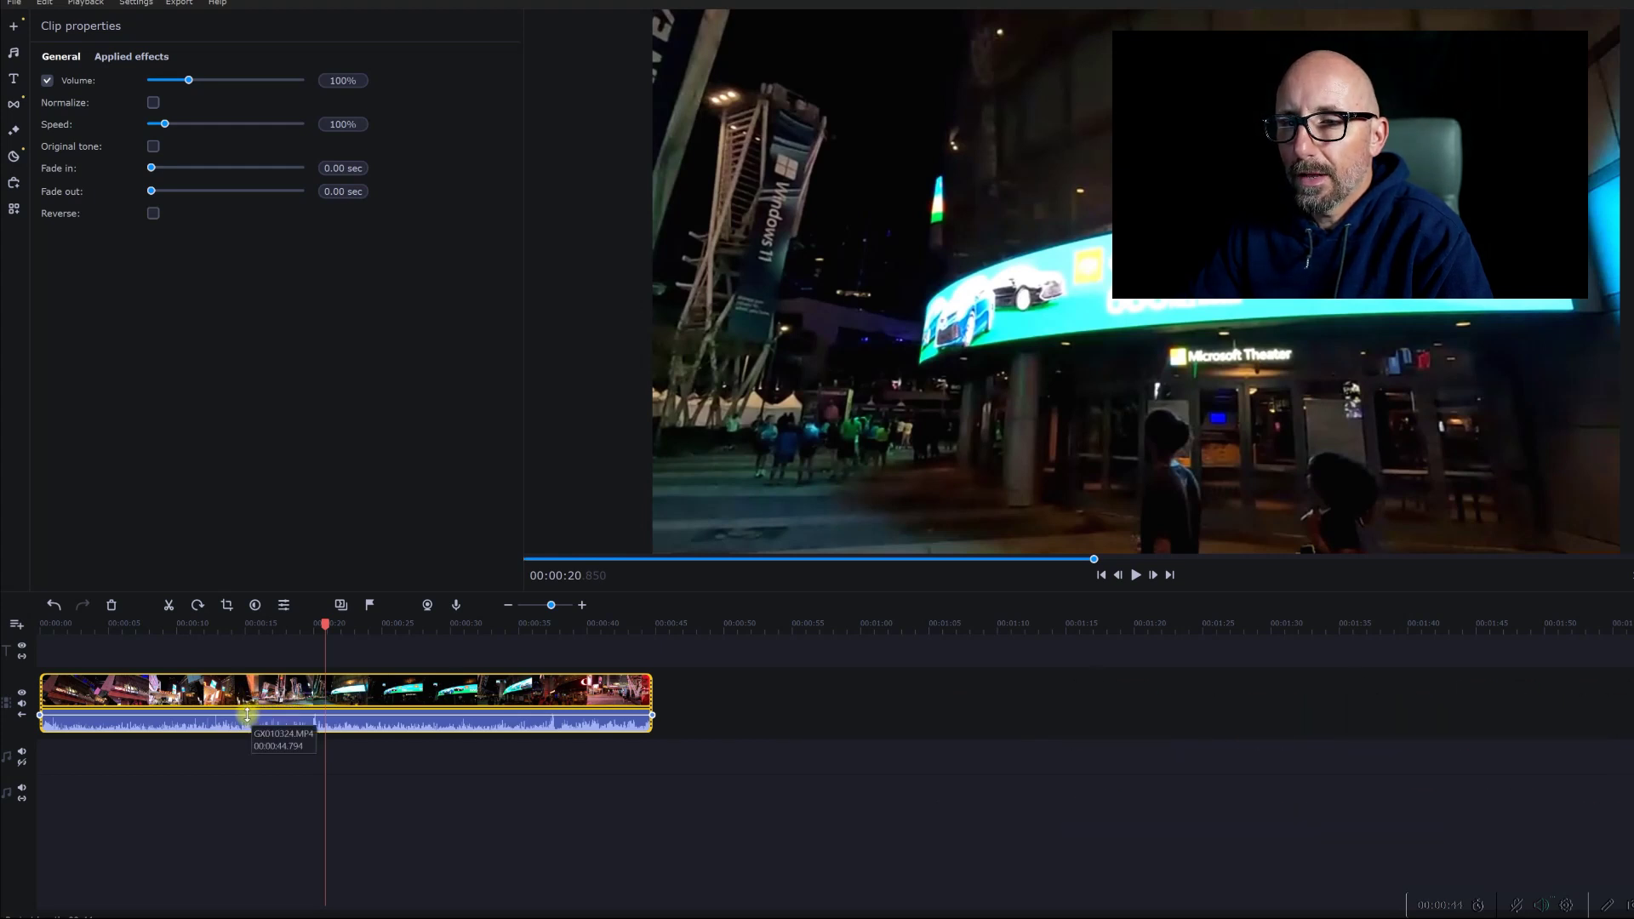
drag(246, 715, 247, 715)
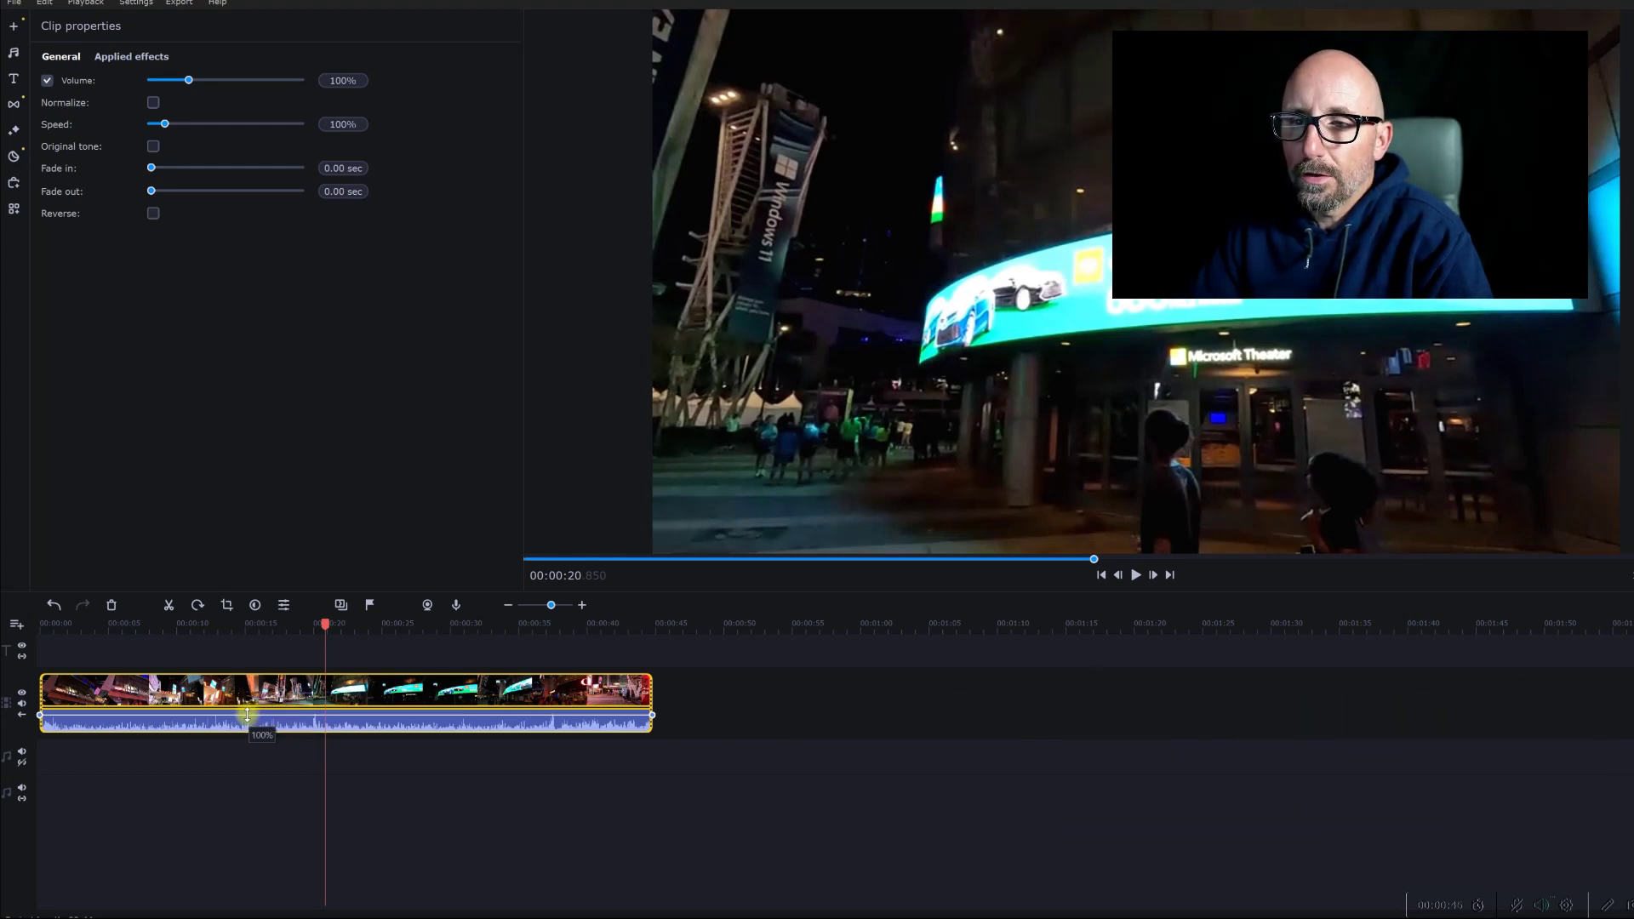
click(246, 714)
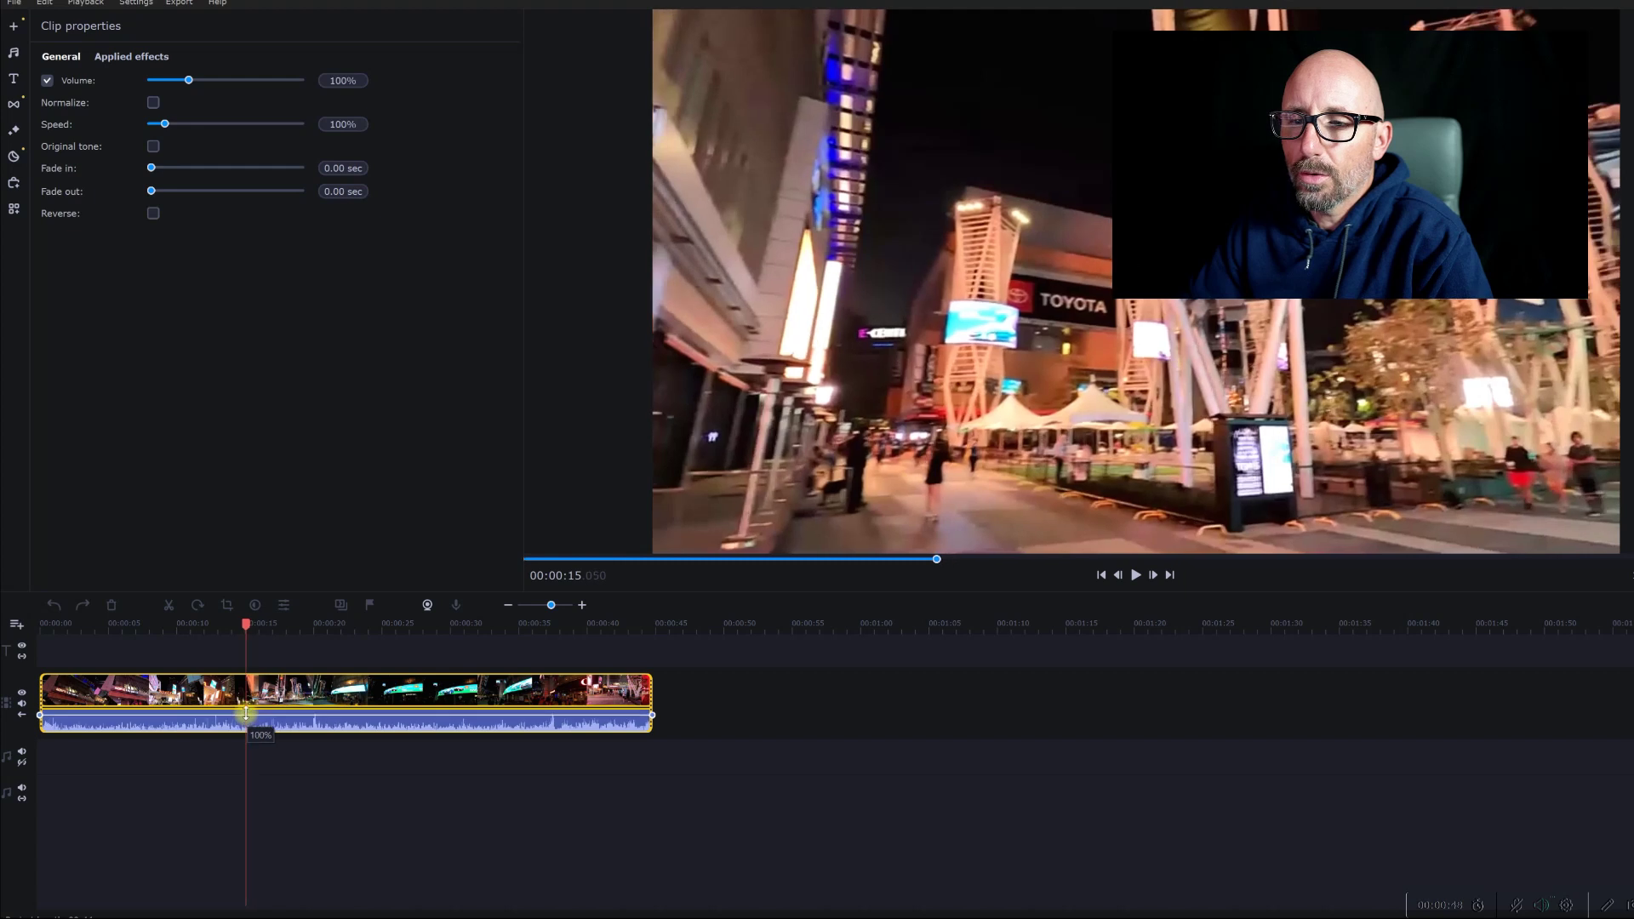
click(245, 713)
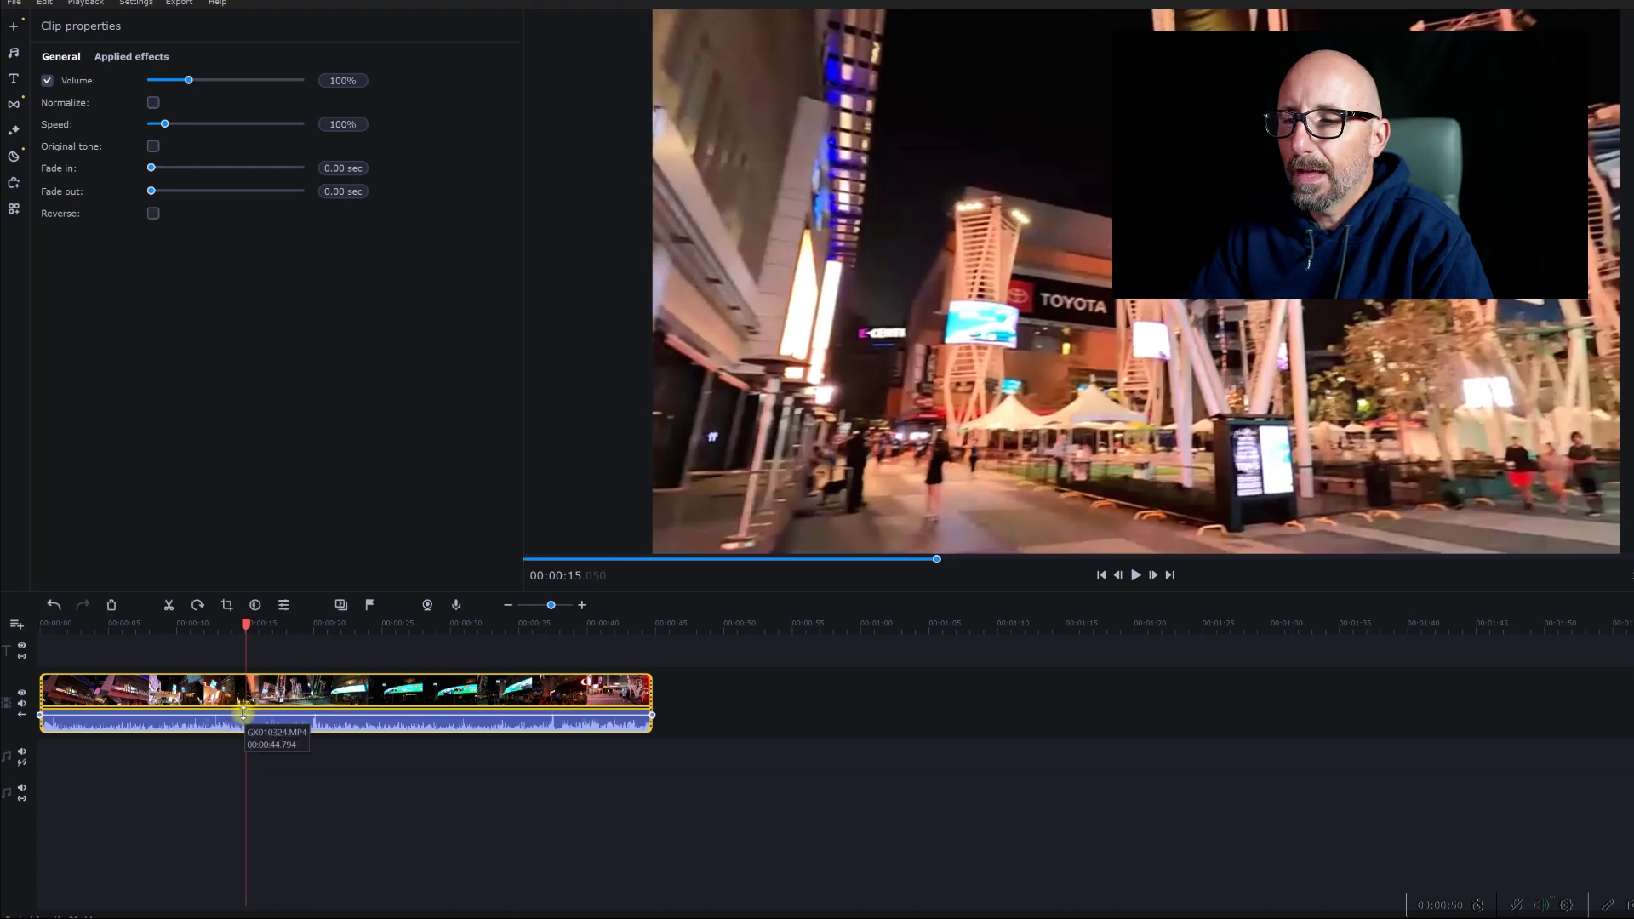
drag(243, 713, 241, 708)
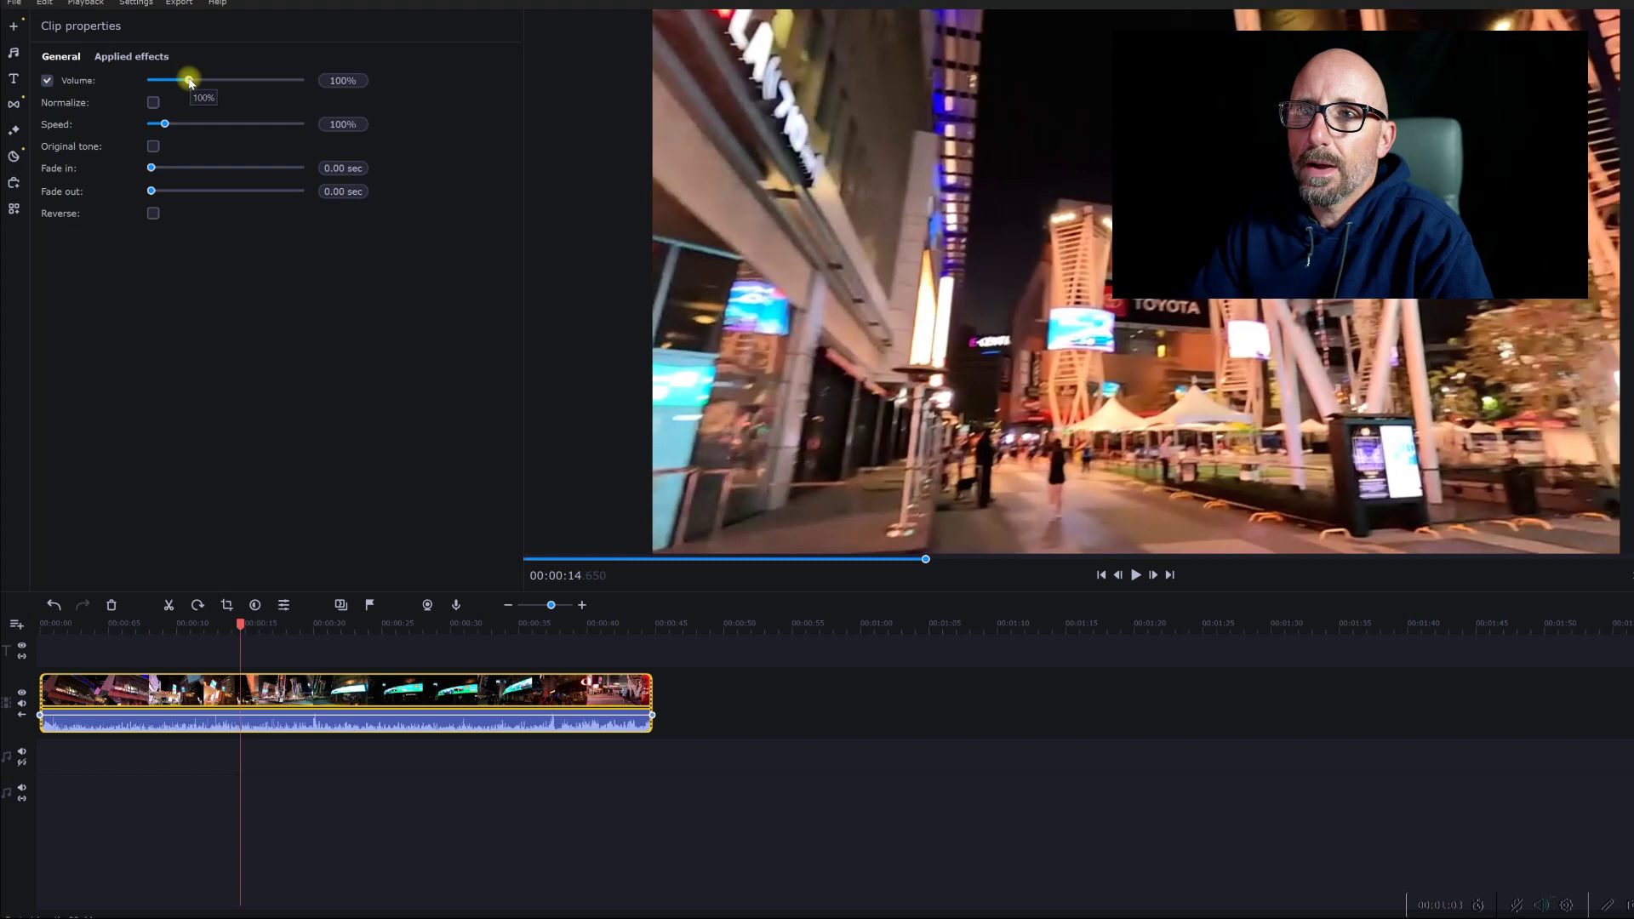
Step: Raise the clip volume to 101% and set 1.00-second fades, scrubbing around 12–14 seconds to check
mouse_move(174, 83)
mouse_down()
mouse_move(154, 85)
mouse_move(266, 83)
mouse_move(141, 97)
mouse_move(201, 80)
mouse_up()
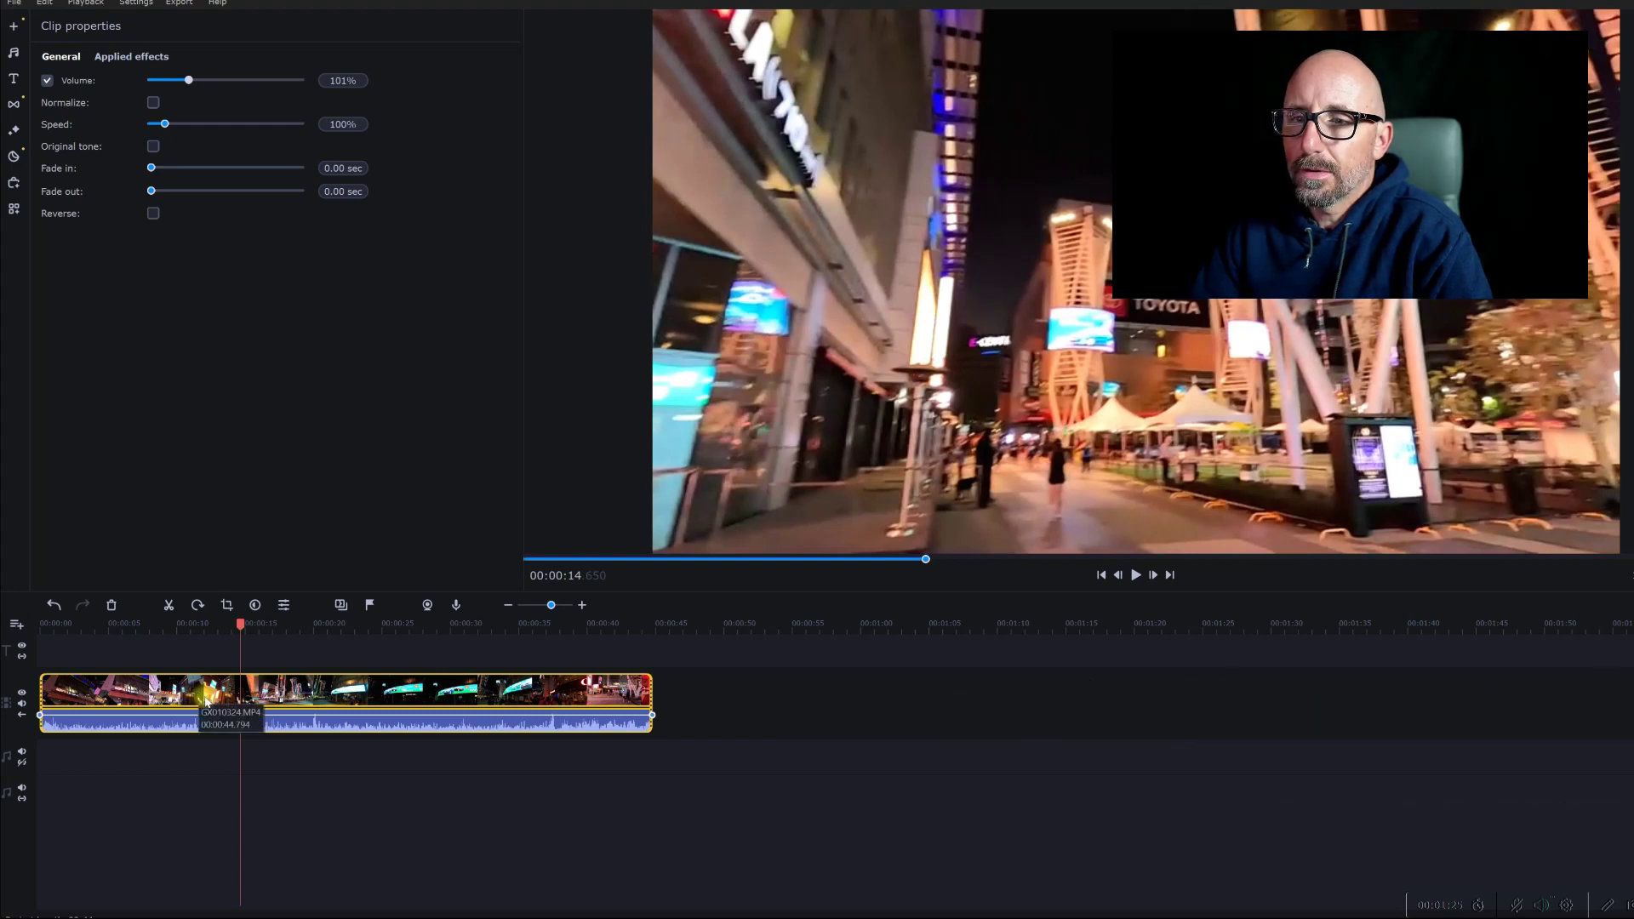
click(205, 703)
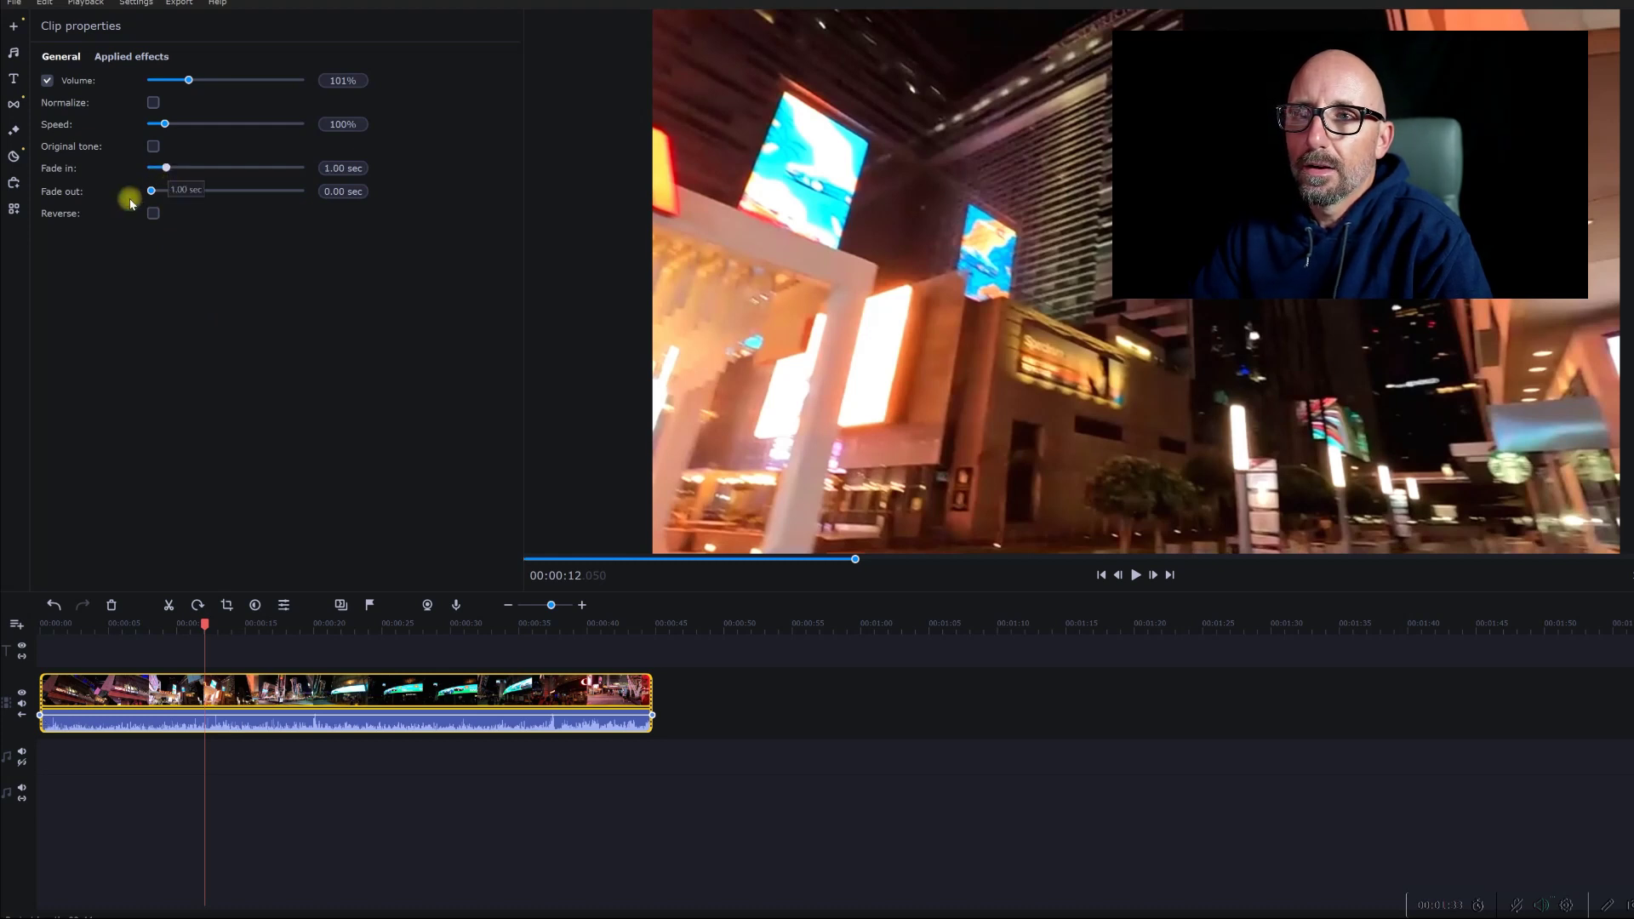
drag(151, 191, 158, 192)
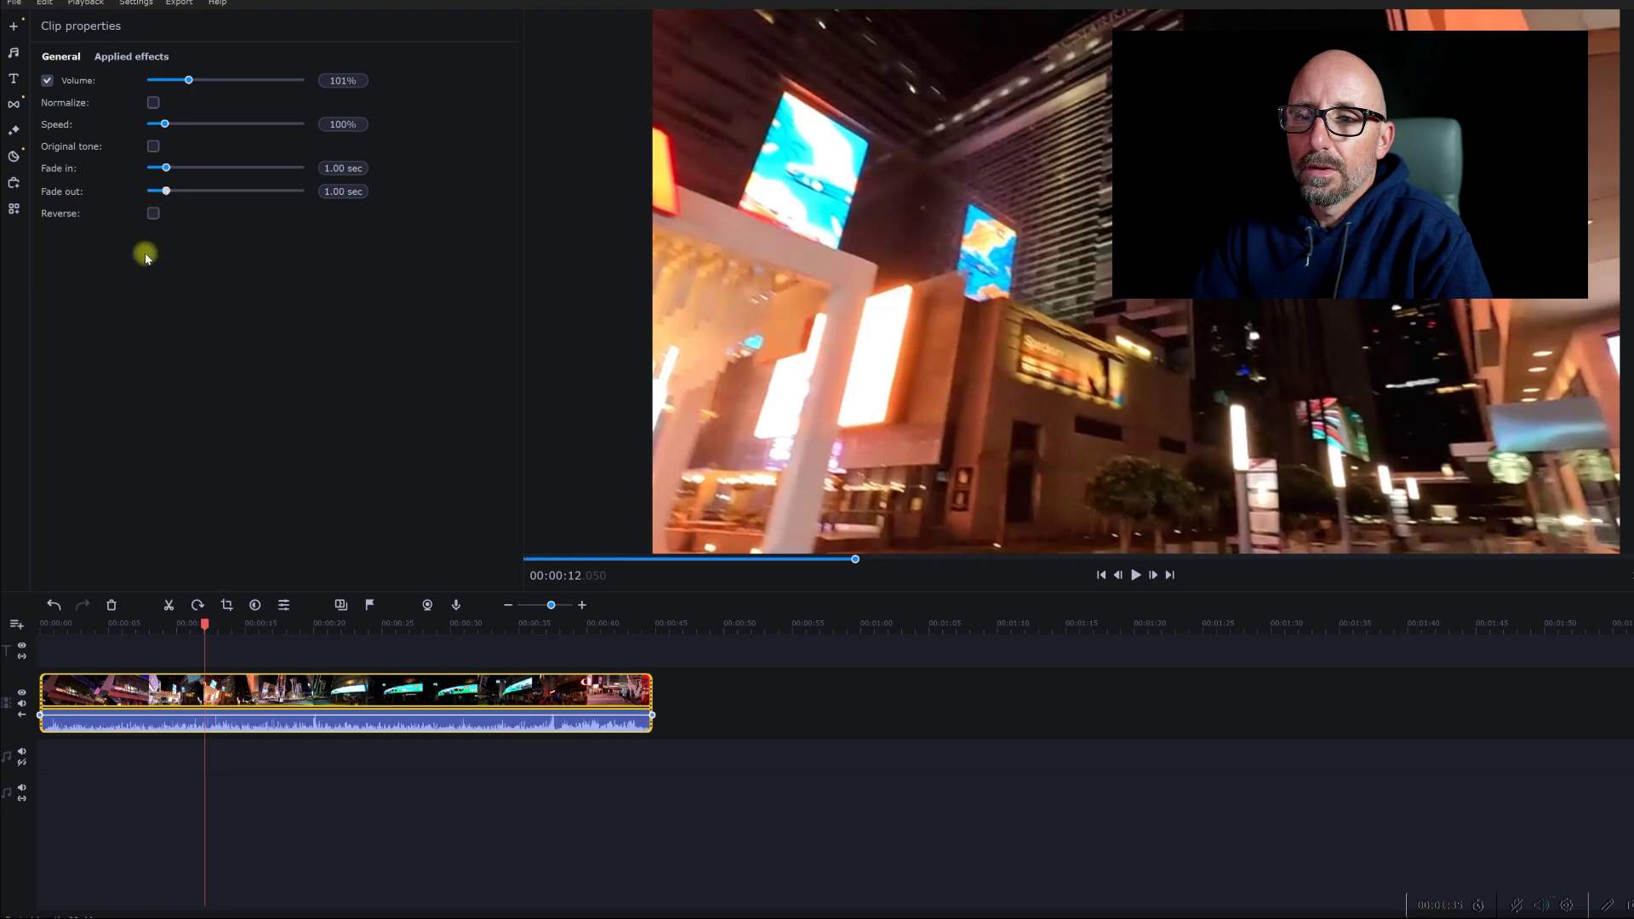
drag(205, 626, 40, 625)
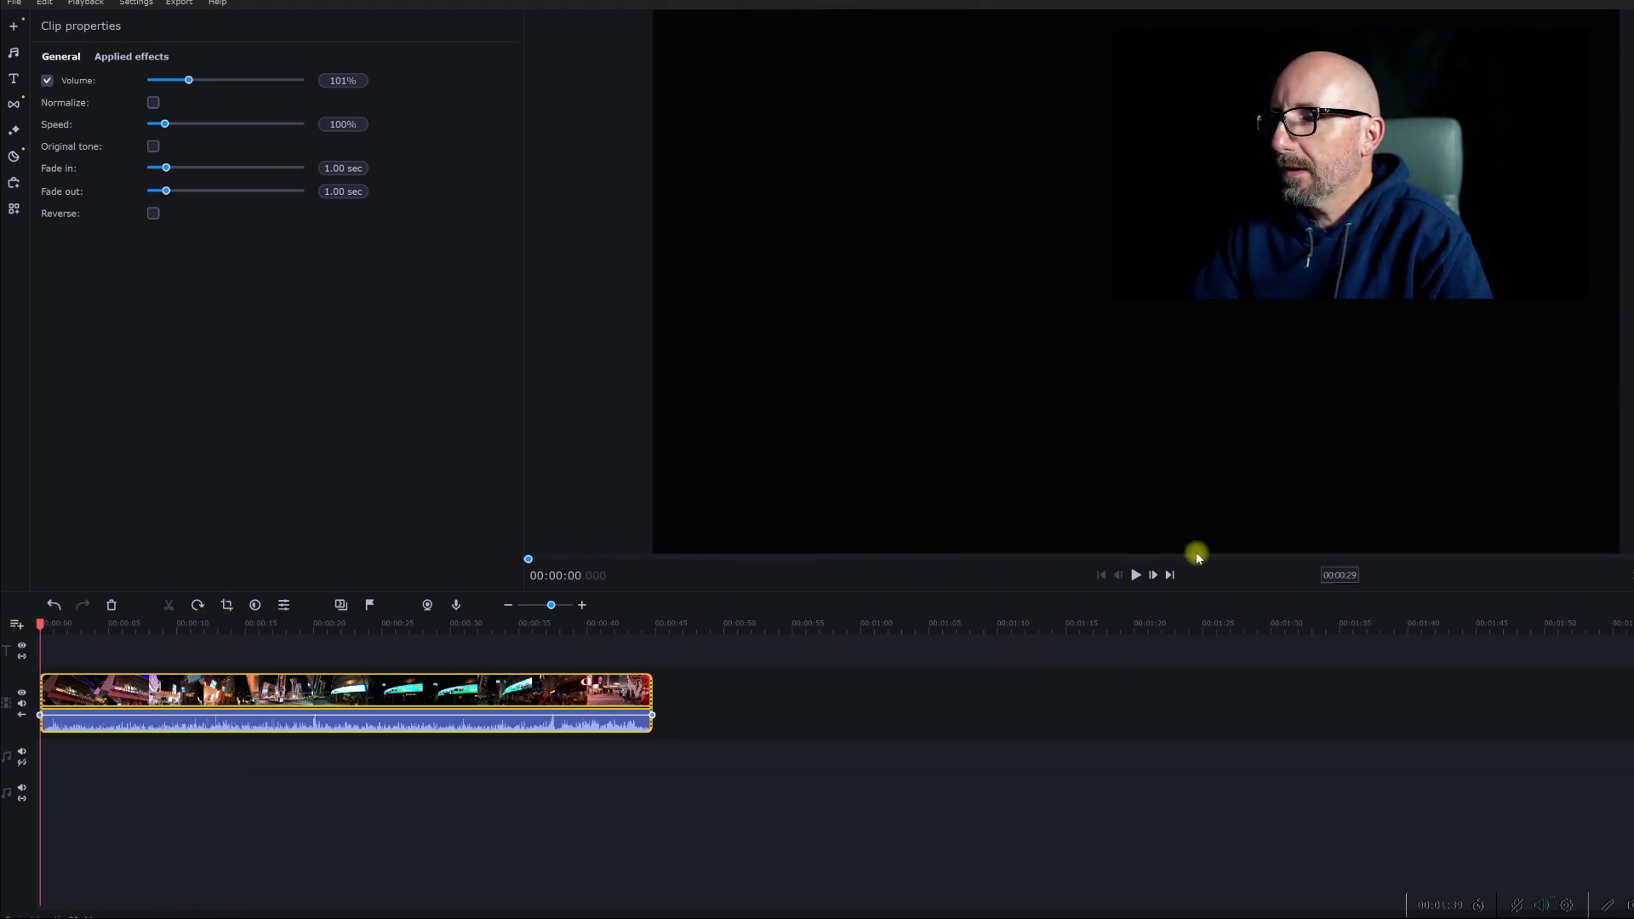
click(1136, 575)
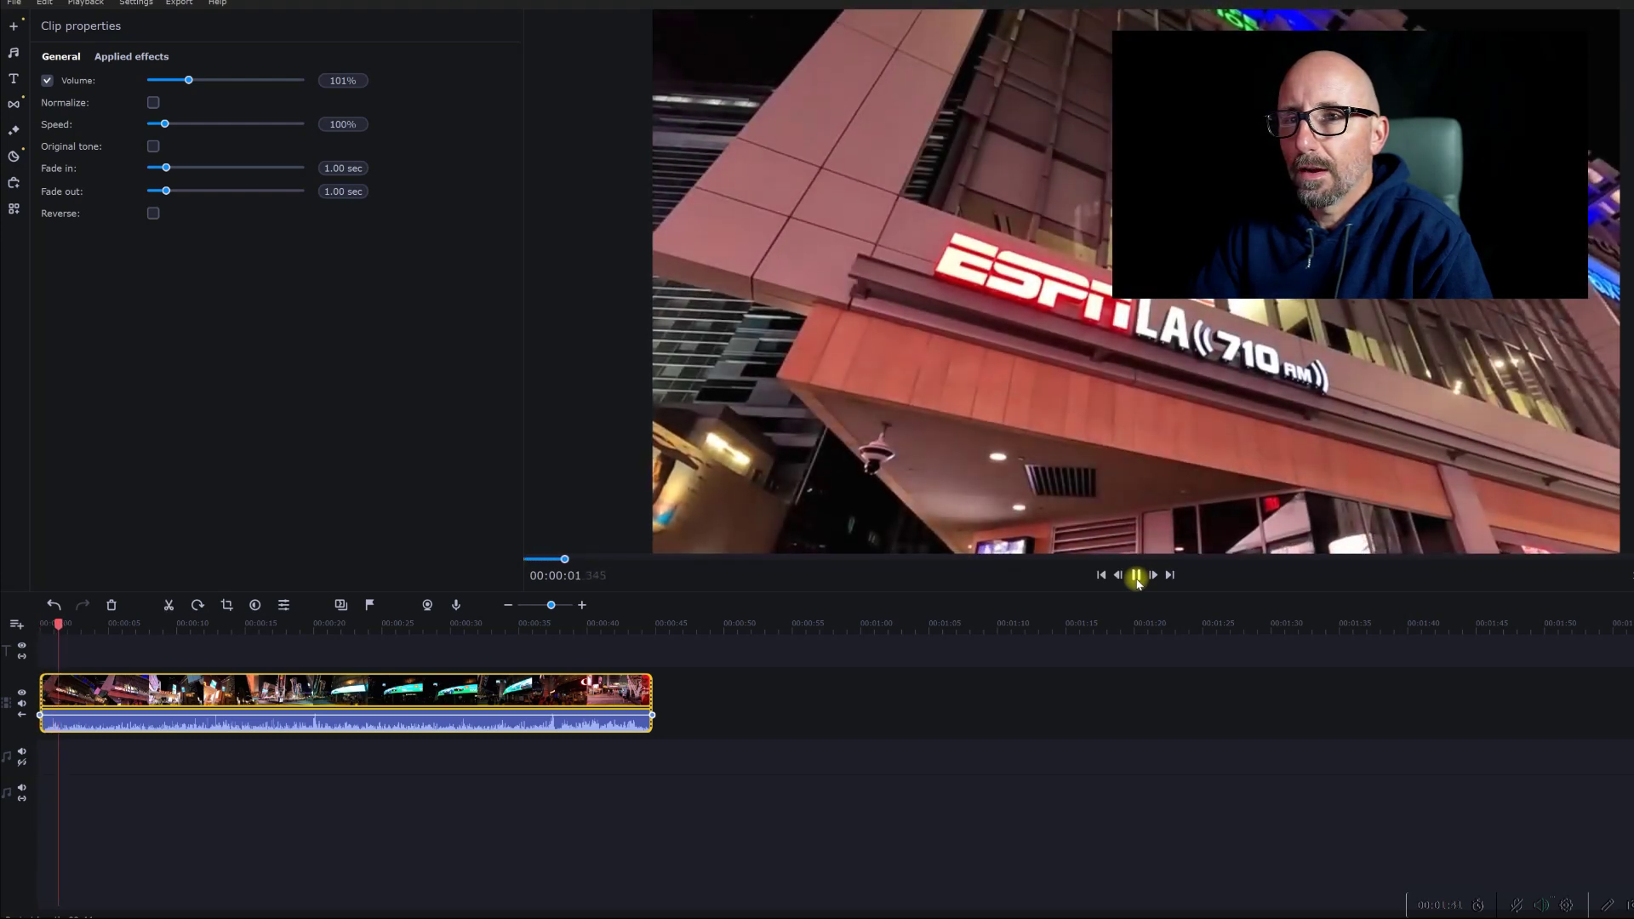
click(1137, 576)
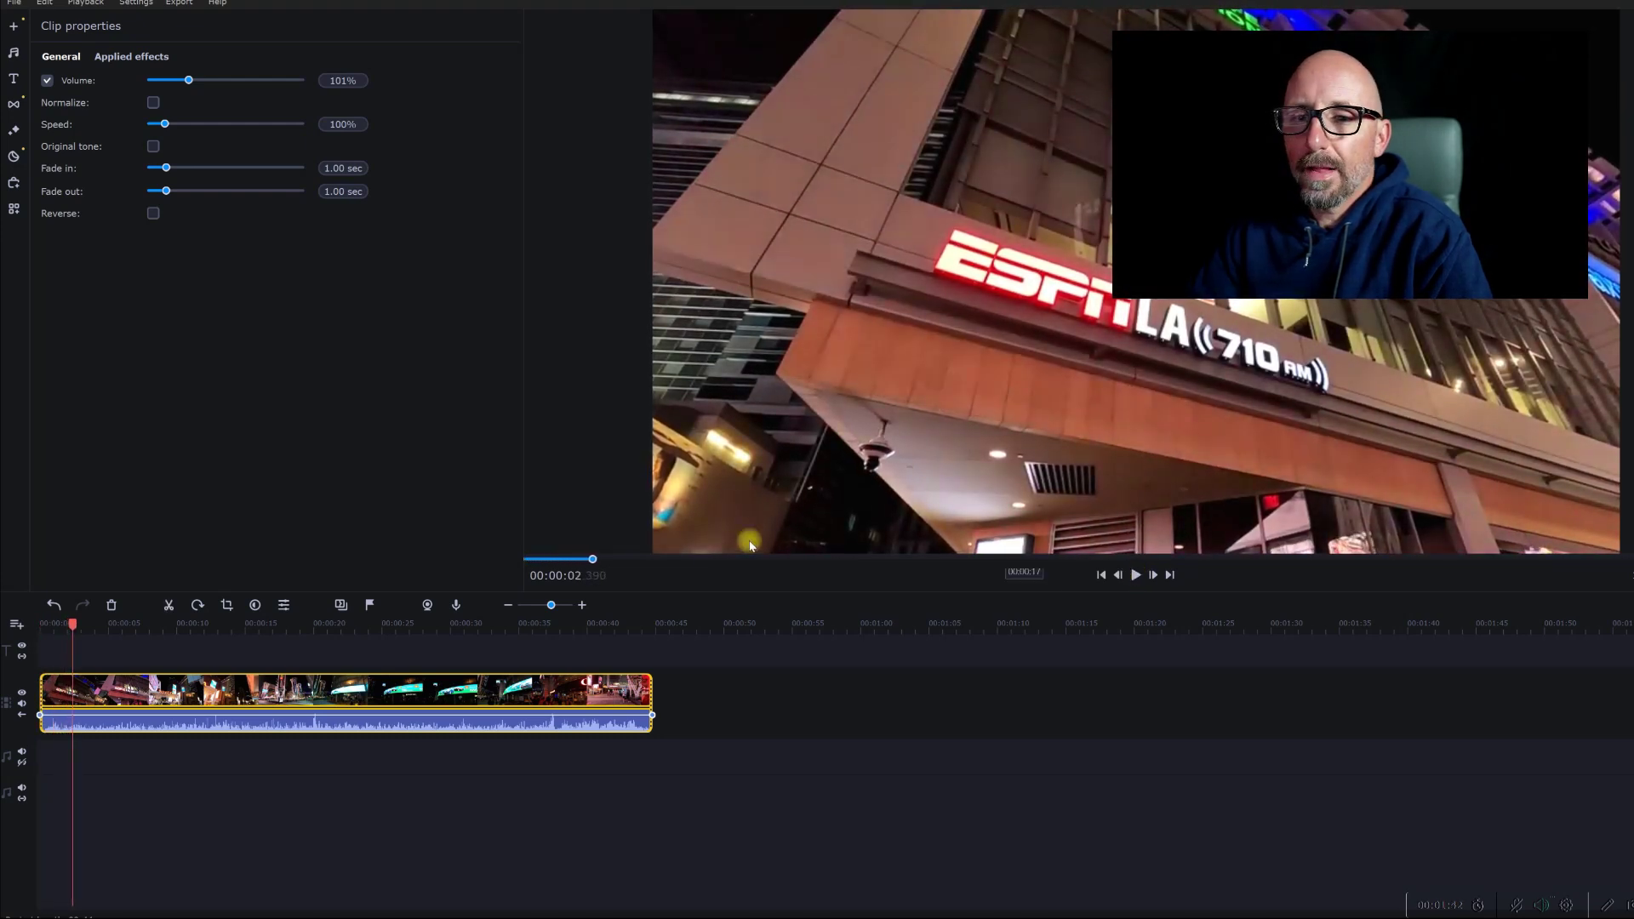
click(112, 725)
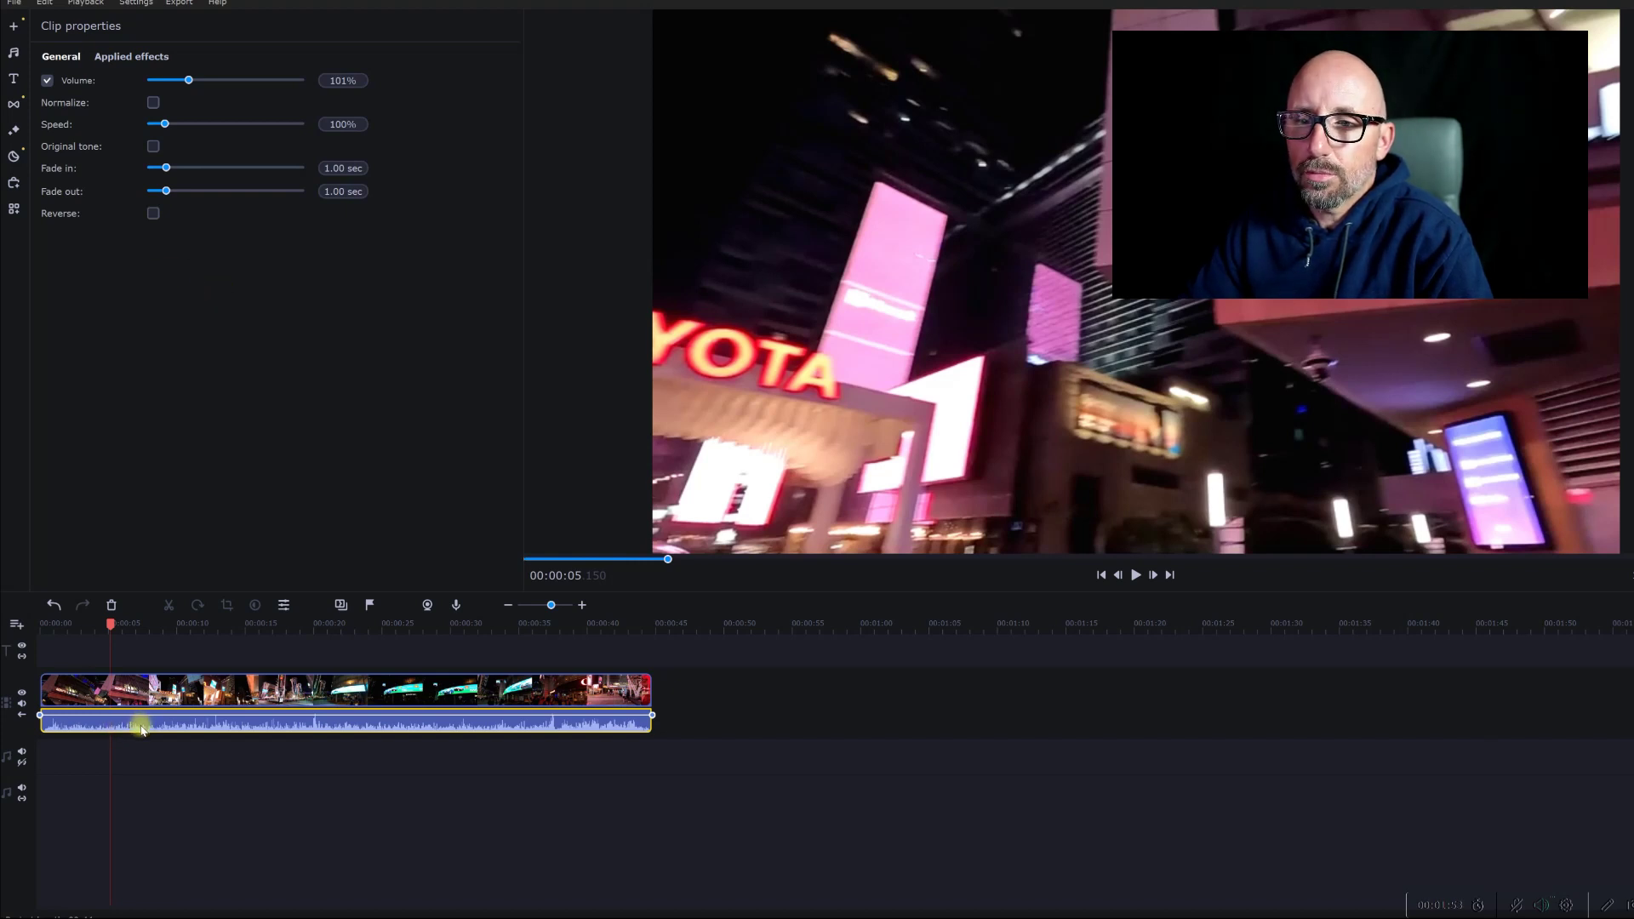
Step: Detach the clip's audio onto its own track, rewind the playhead to the start, and reselect the video clip
right_click(141, 728)
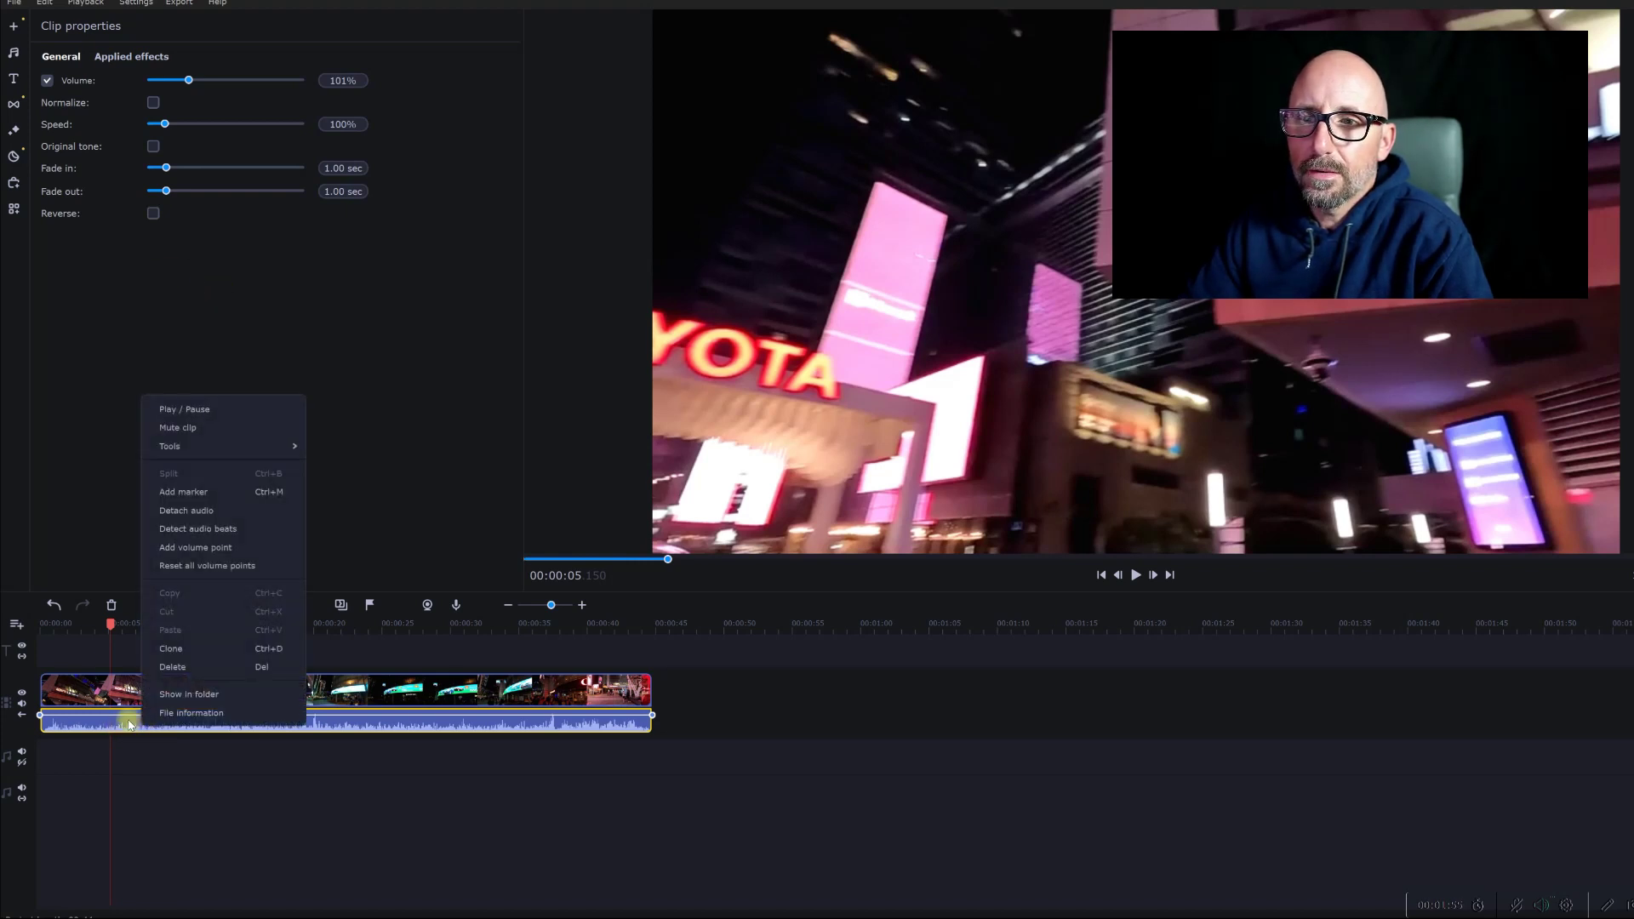
click(181, 511)
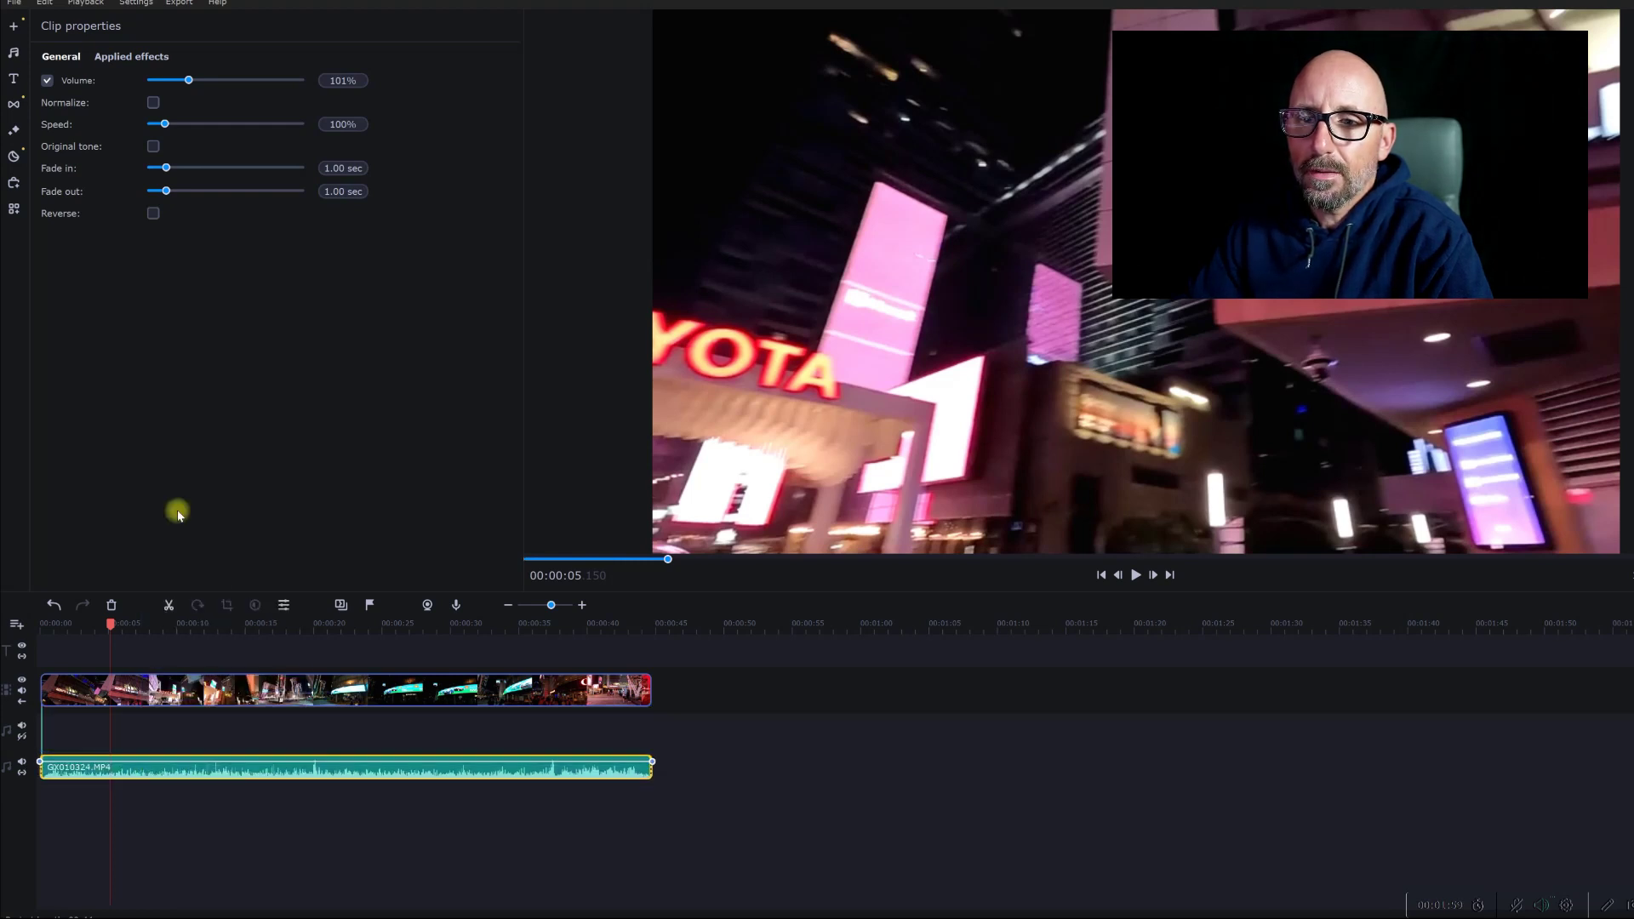
click(101, 776)
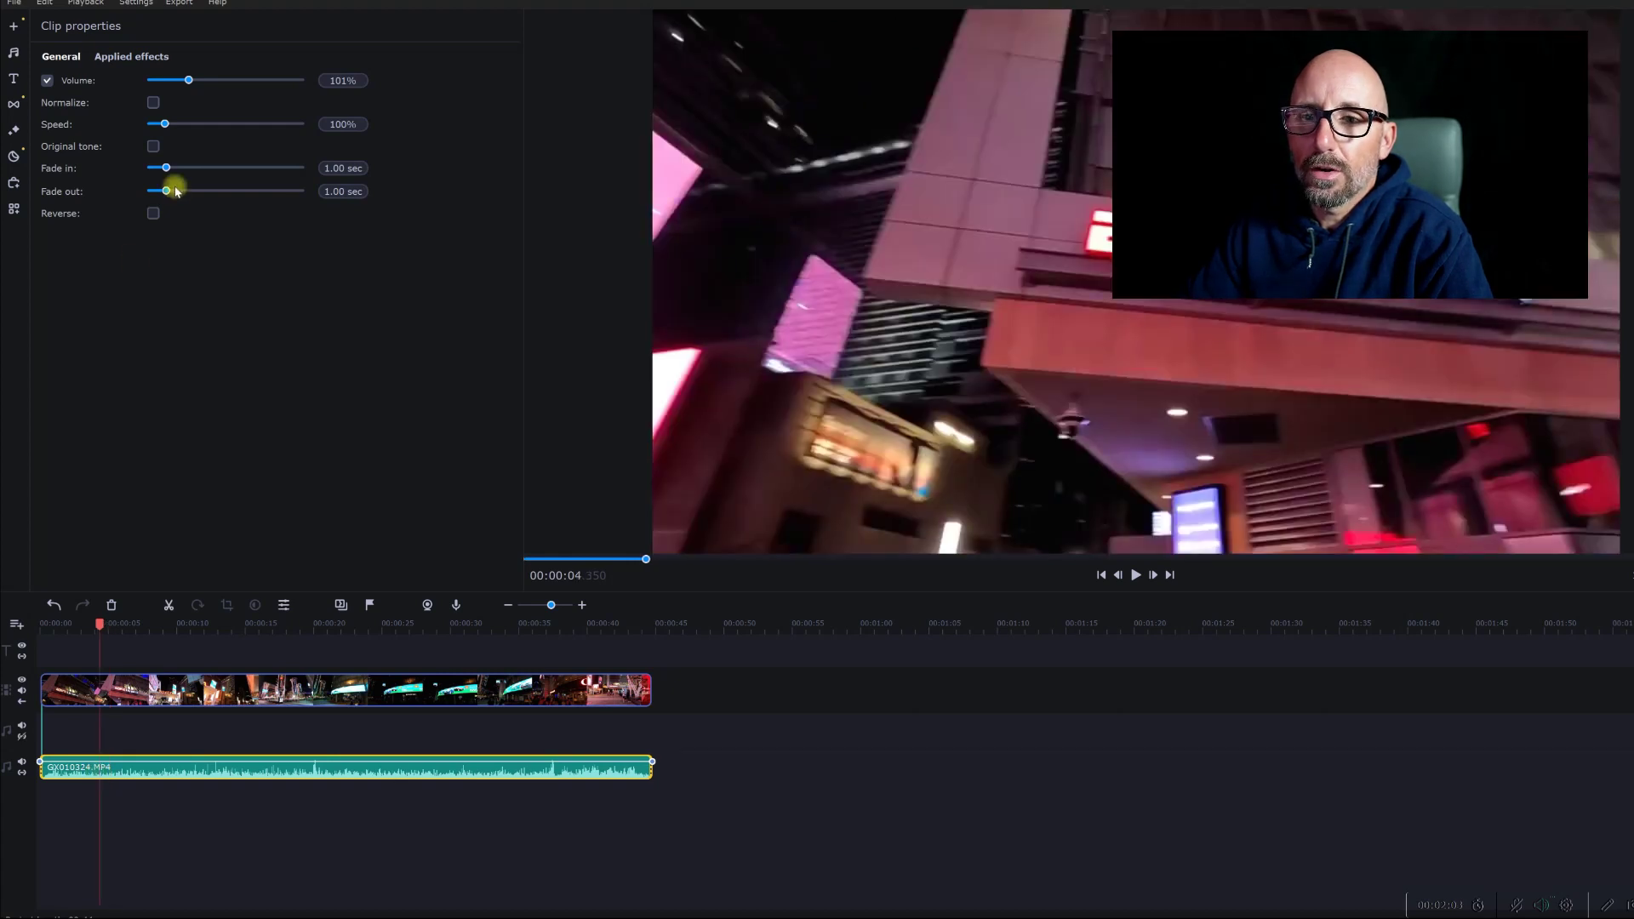
click(42, 628)
click(27, 634)
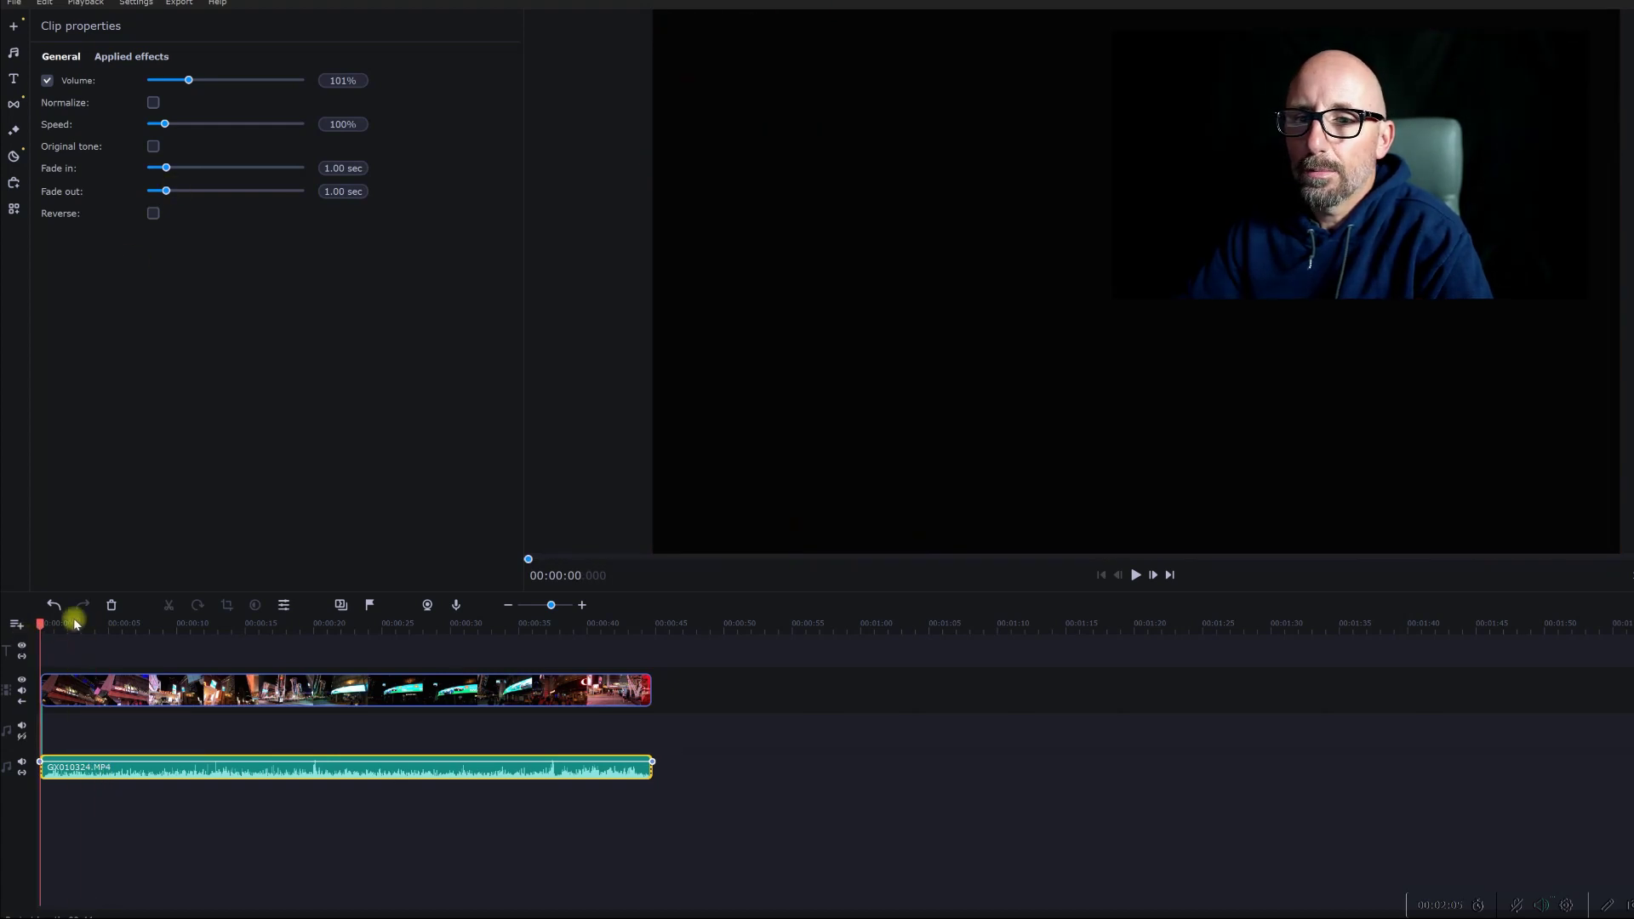
click(86, 706)
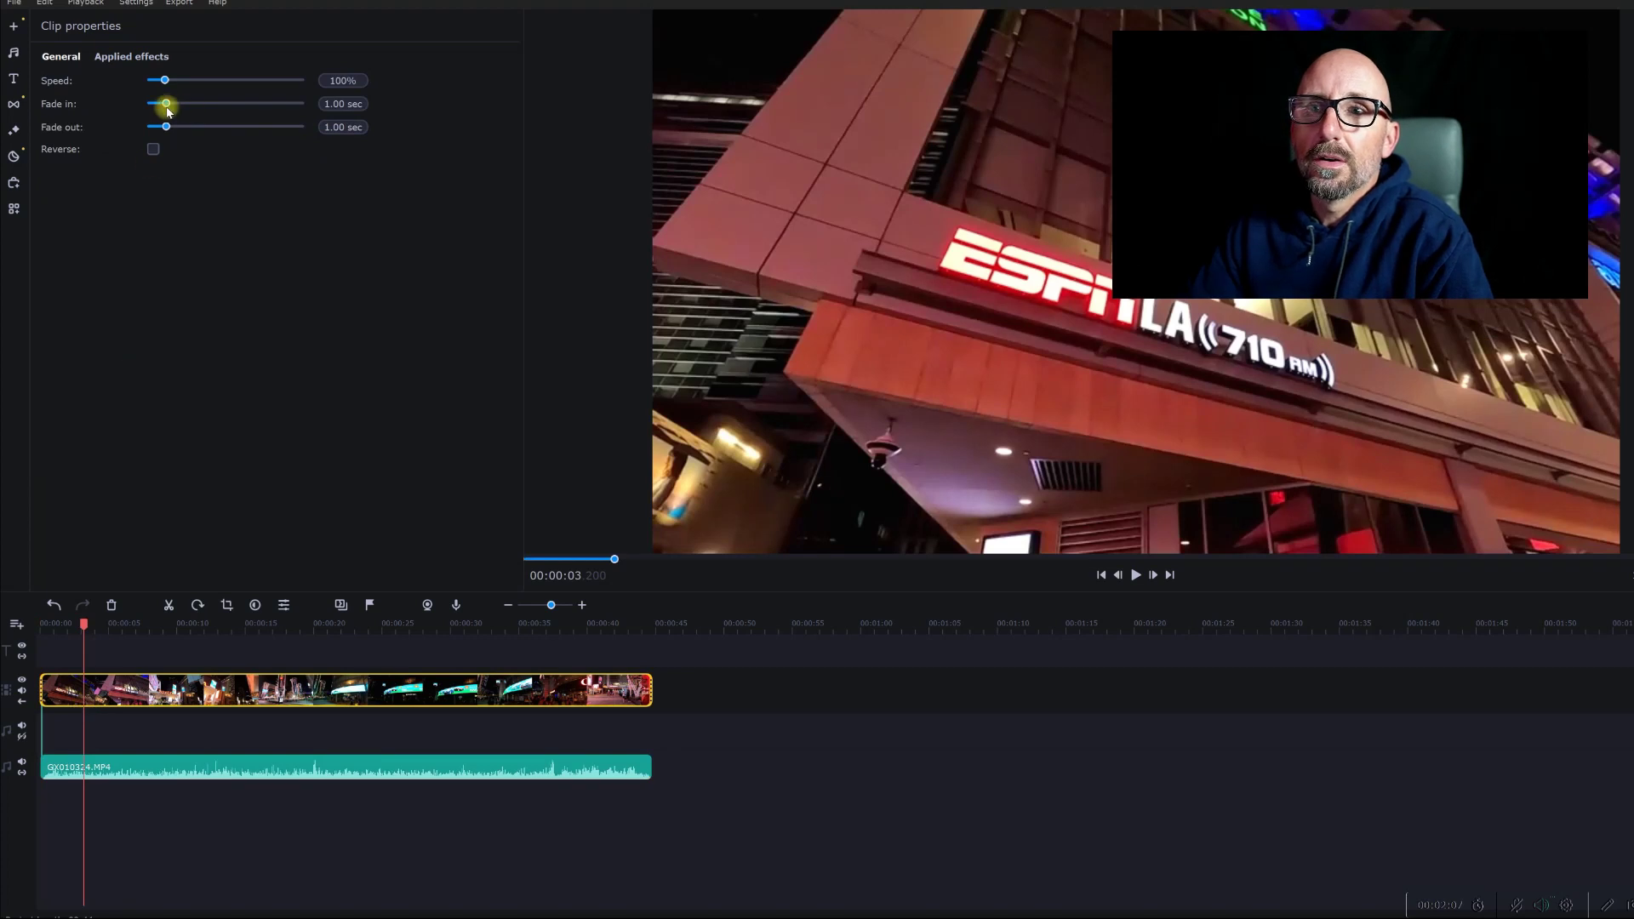
drag(157, 138, 139, 127)
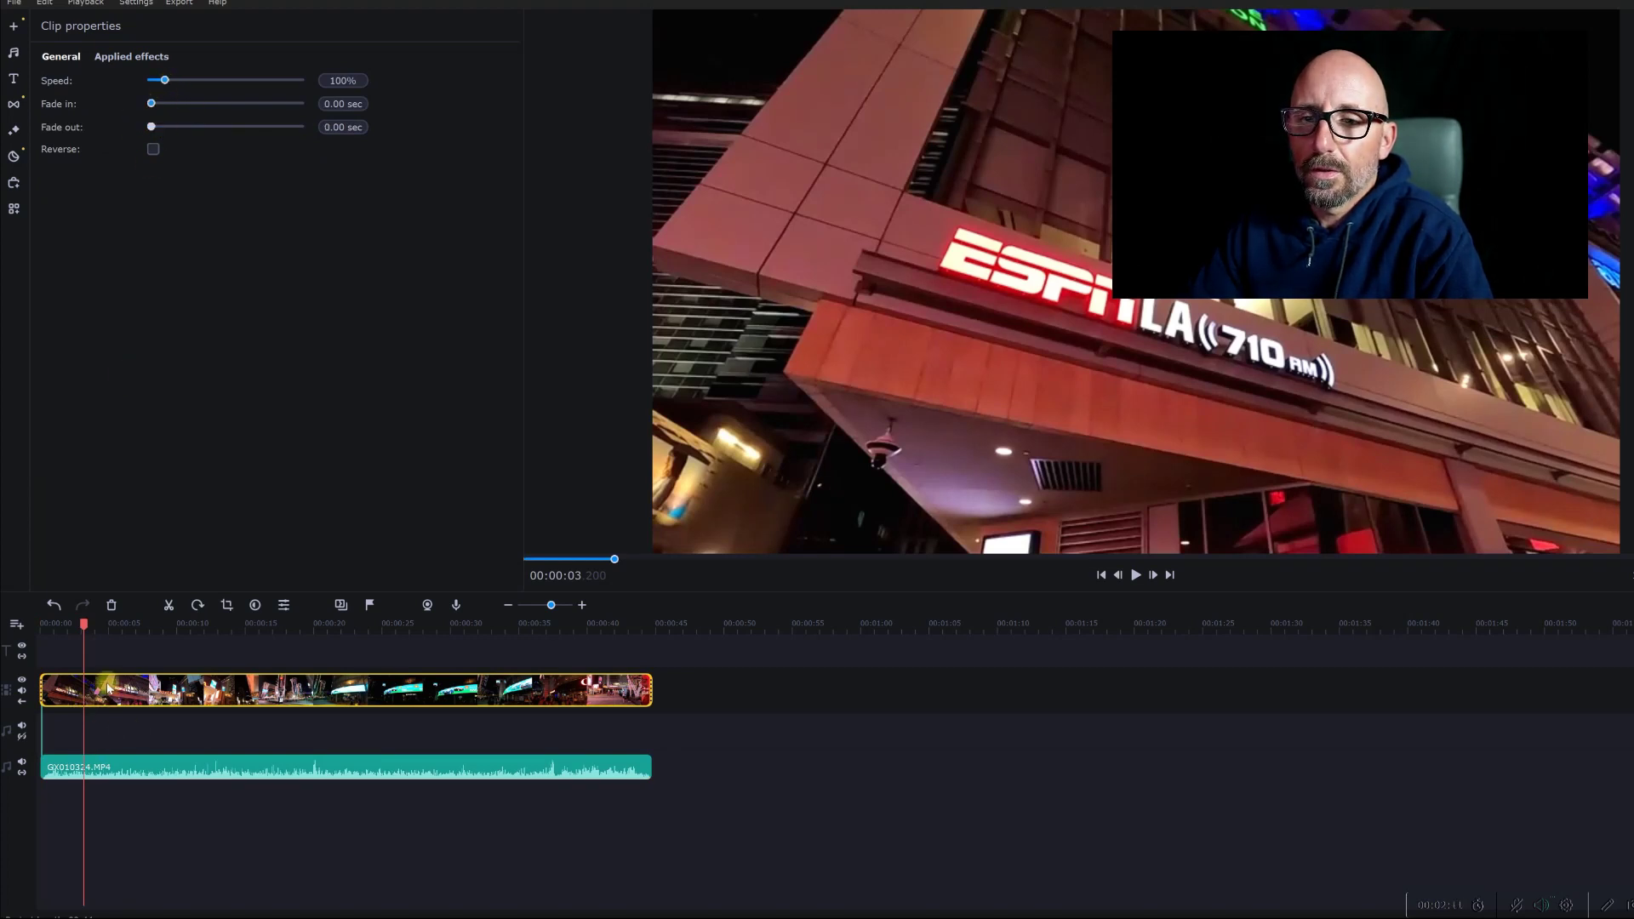
click(116, 772)
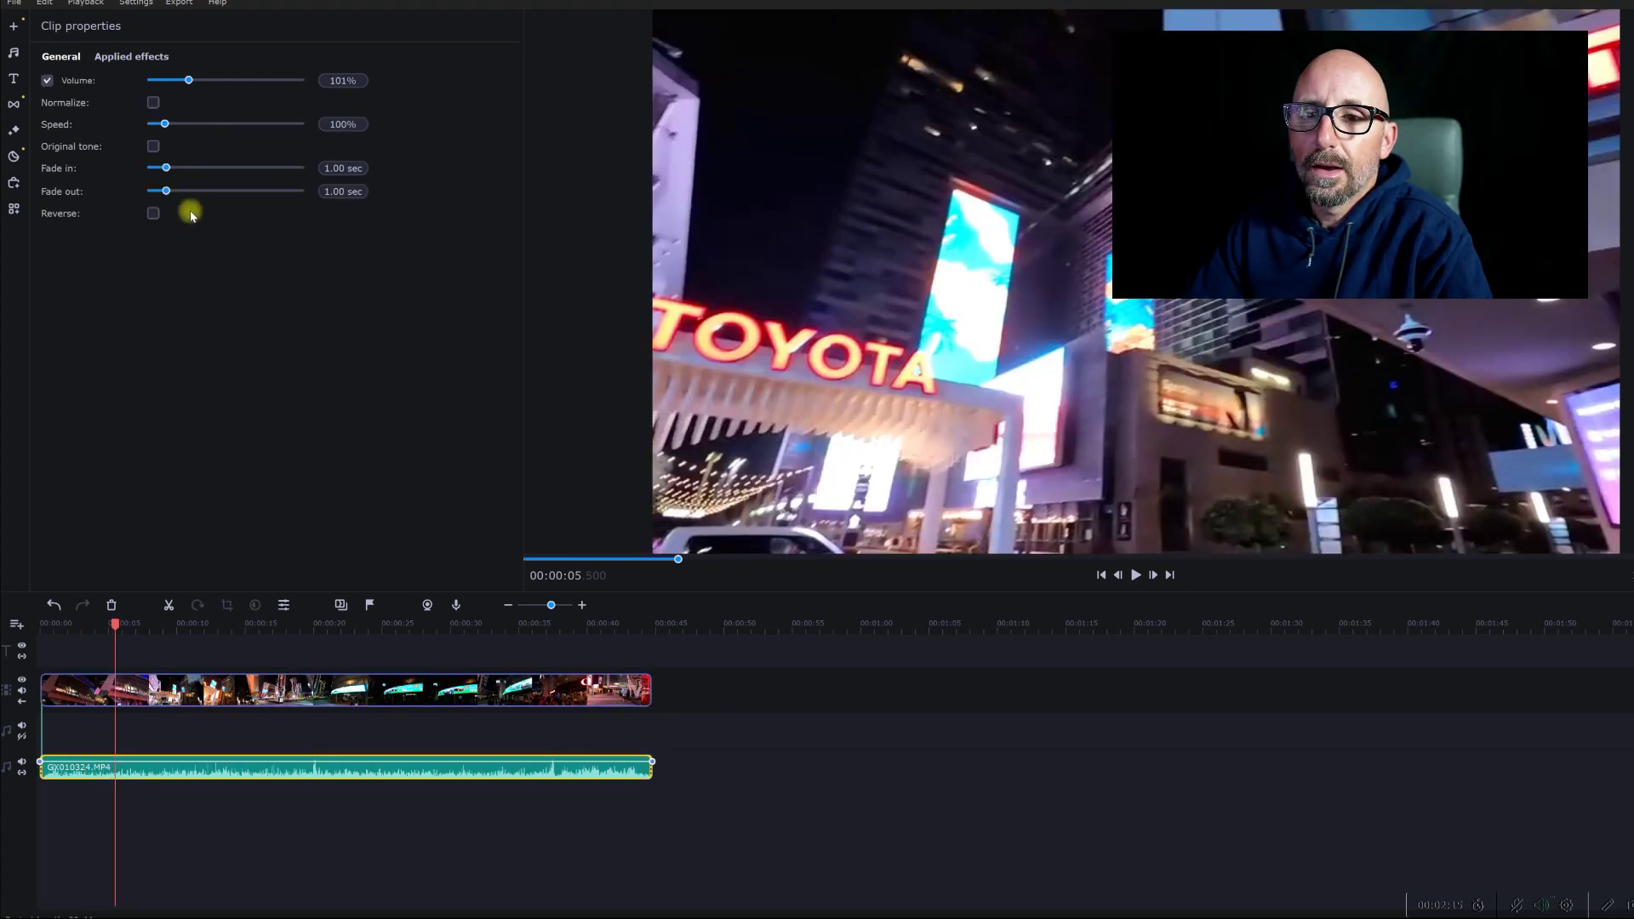
drag(115, 629, 20, 618)
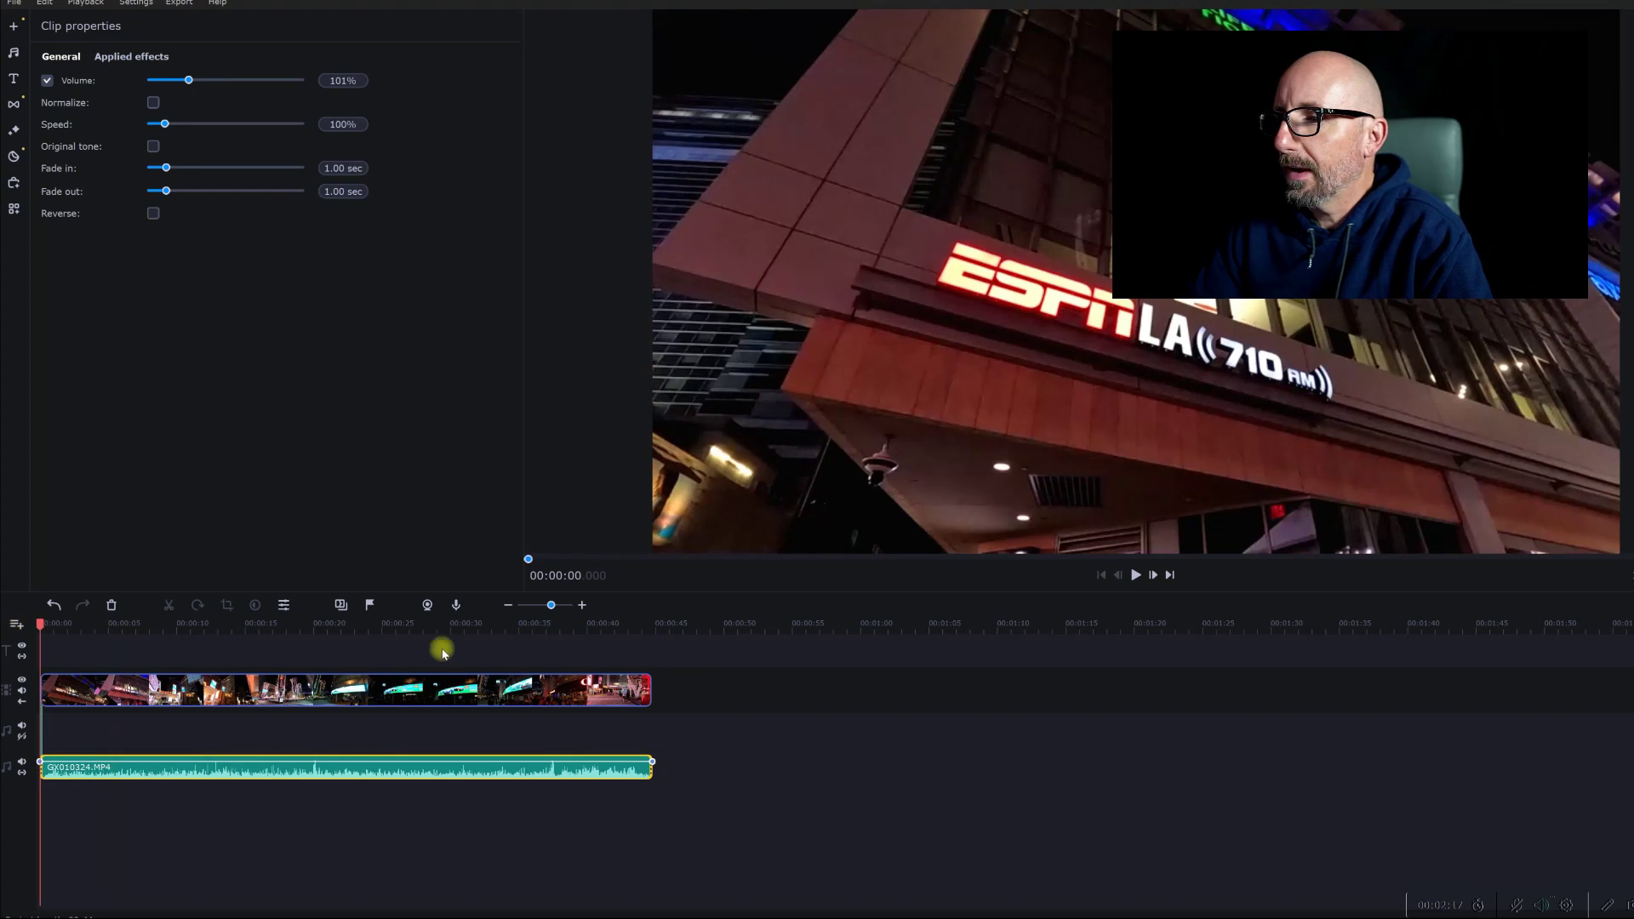
click(1135, 576)
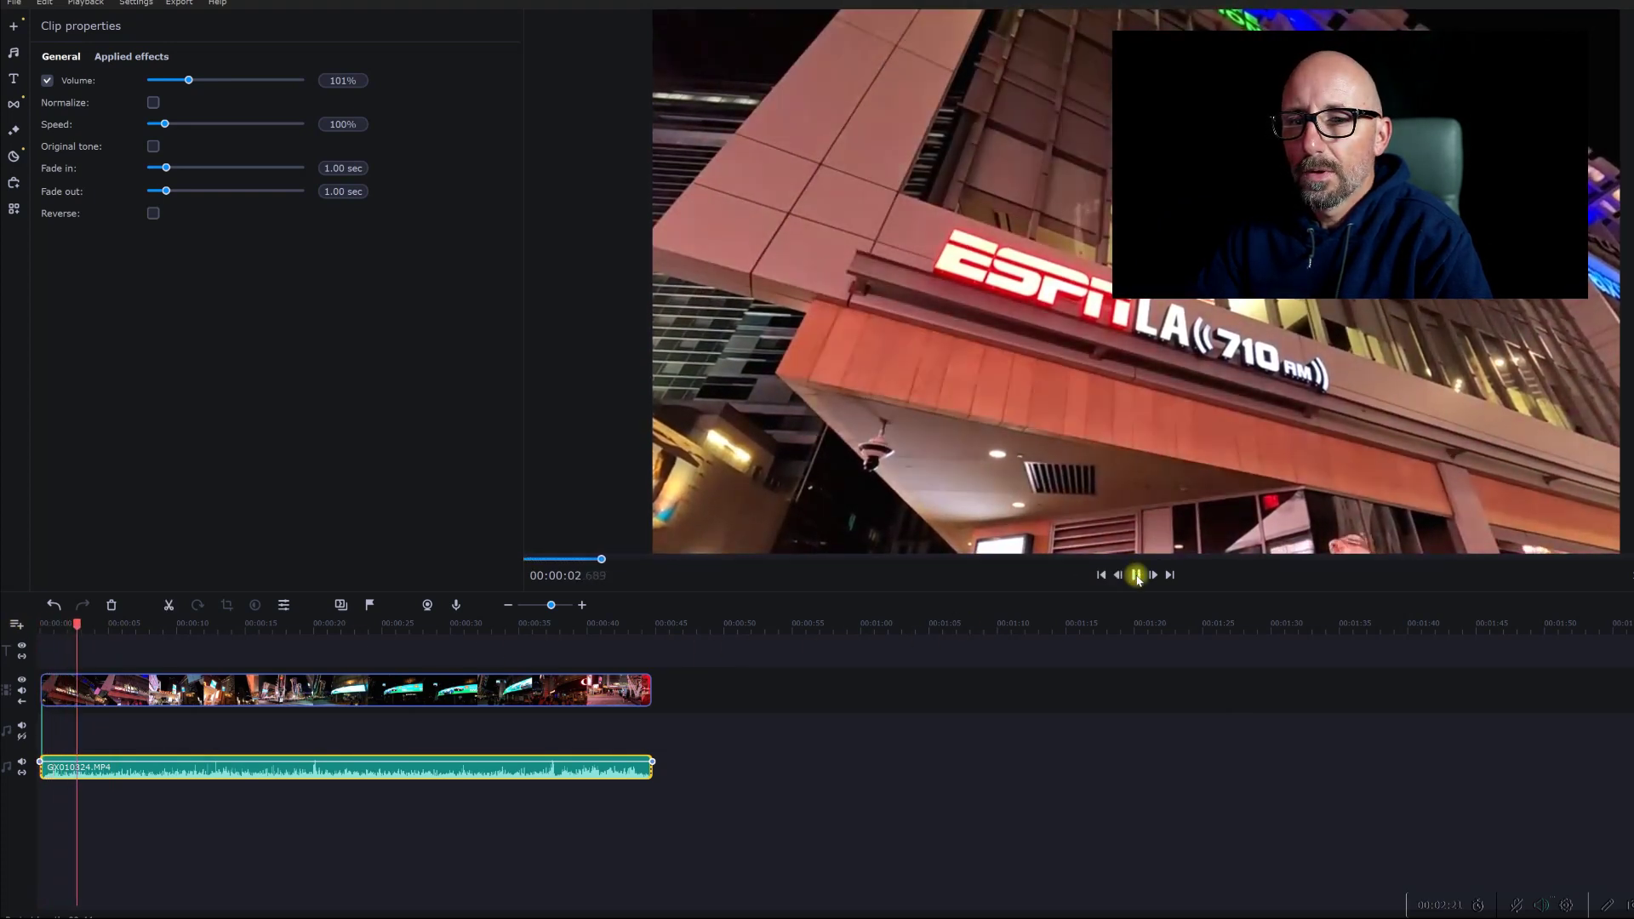
click(1137, 576)
drag(87, 620, 620, 622)
click(1136, 575)
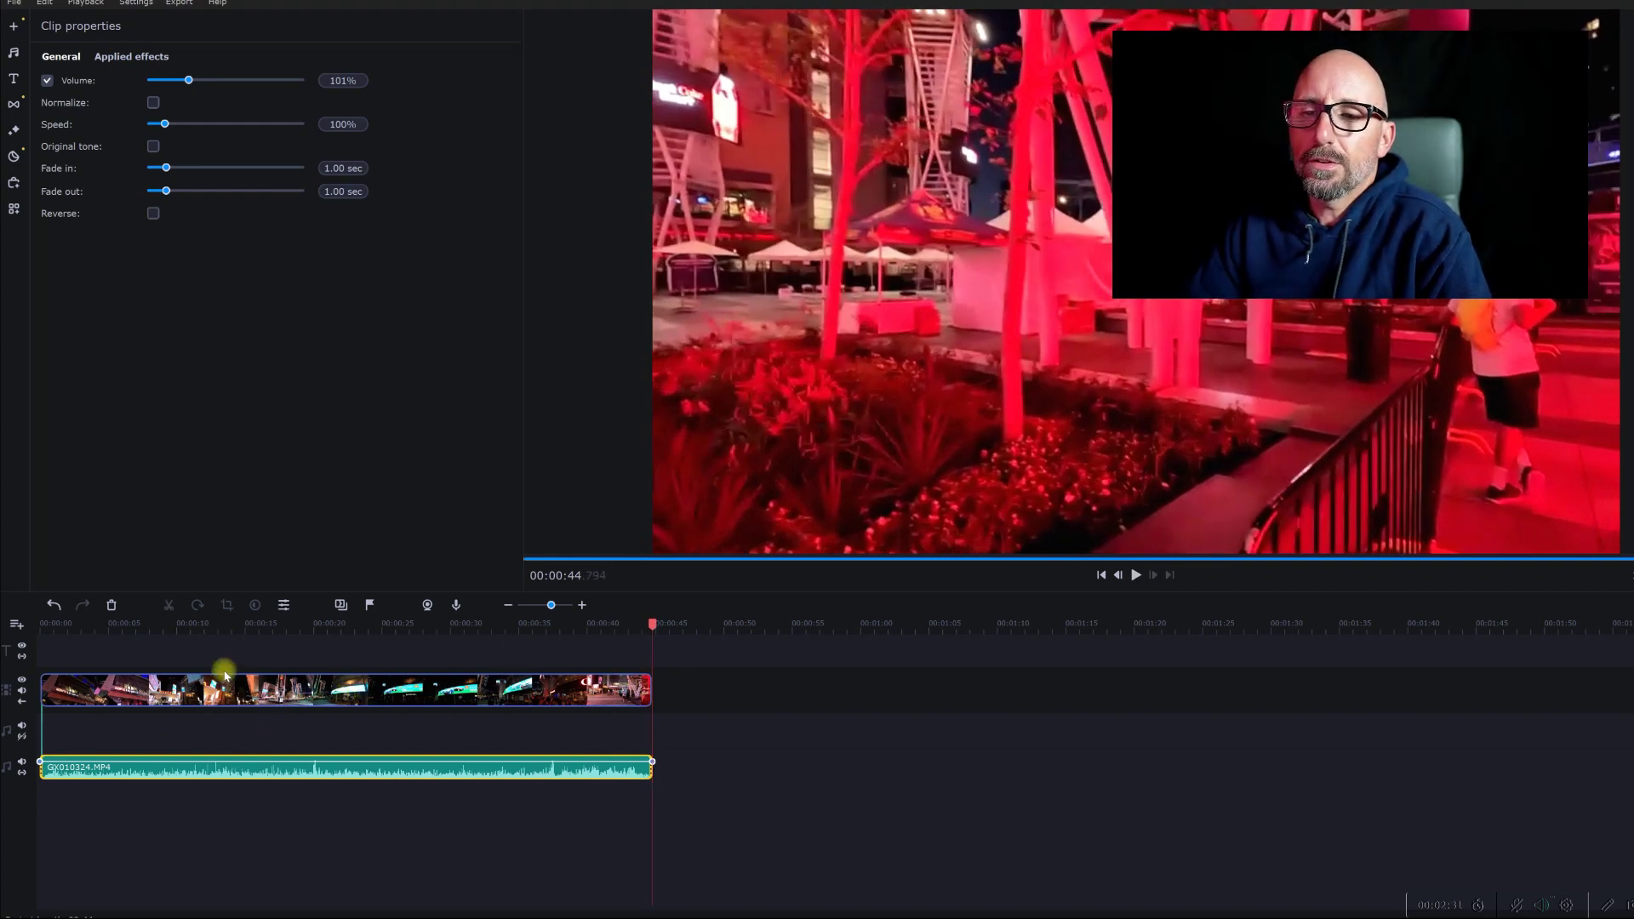
drag(656, 621, 38, 617)
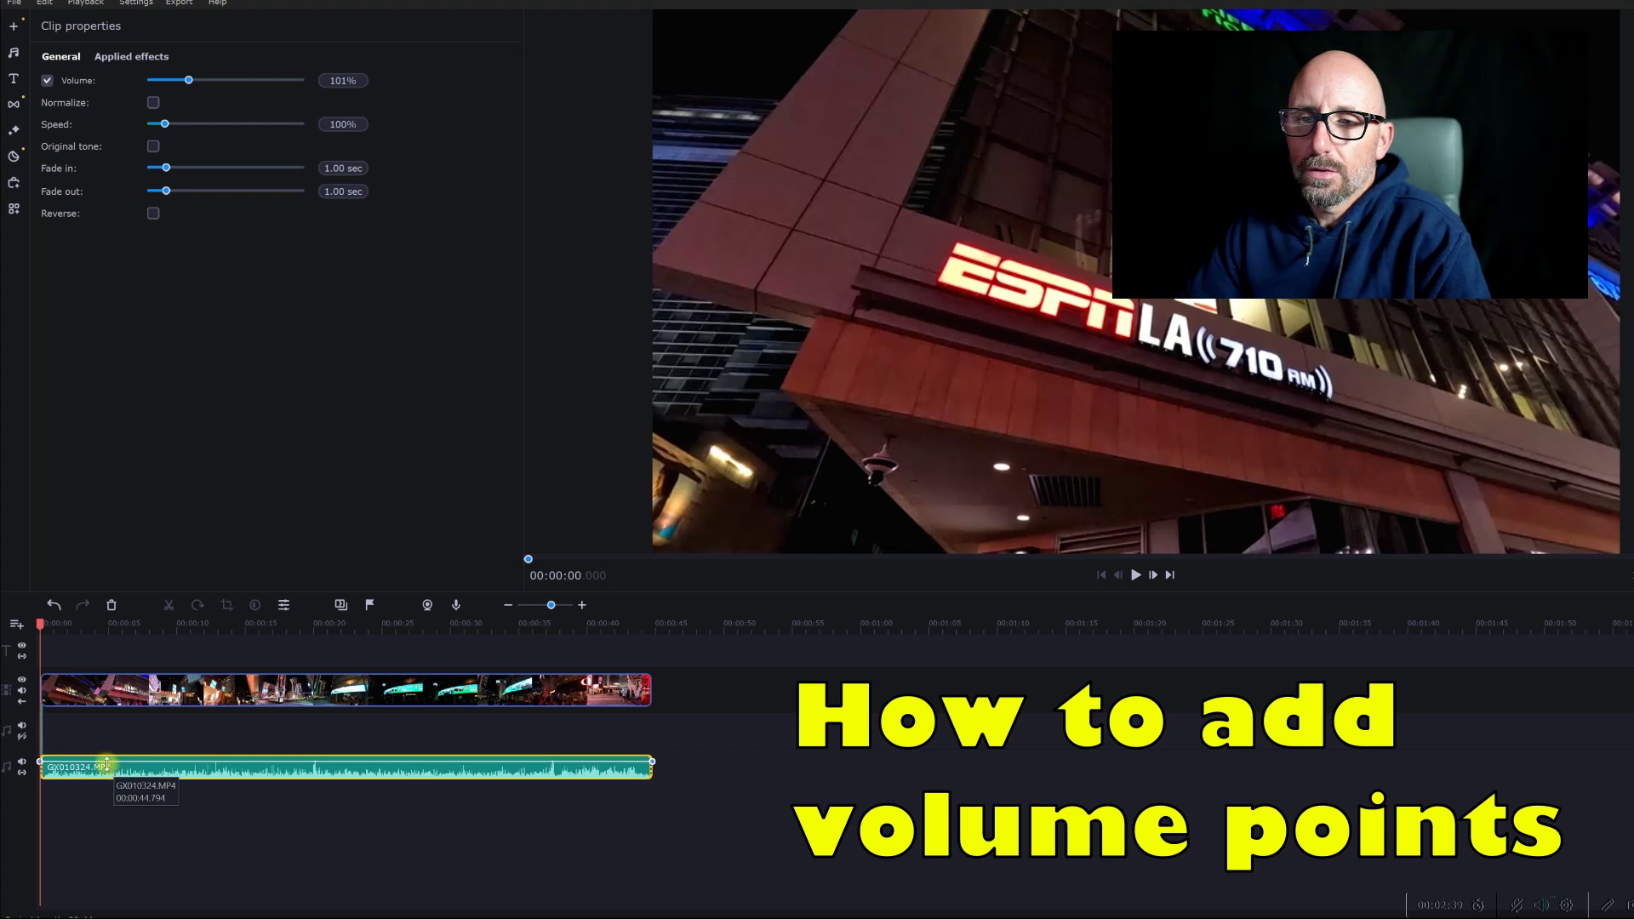
Step: Add a first volume point at about 1.5 seconds on the detached audio, keeping it at 100%
drag(40, 627, 60, 627)
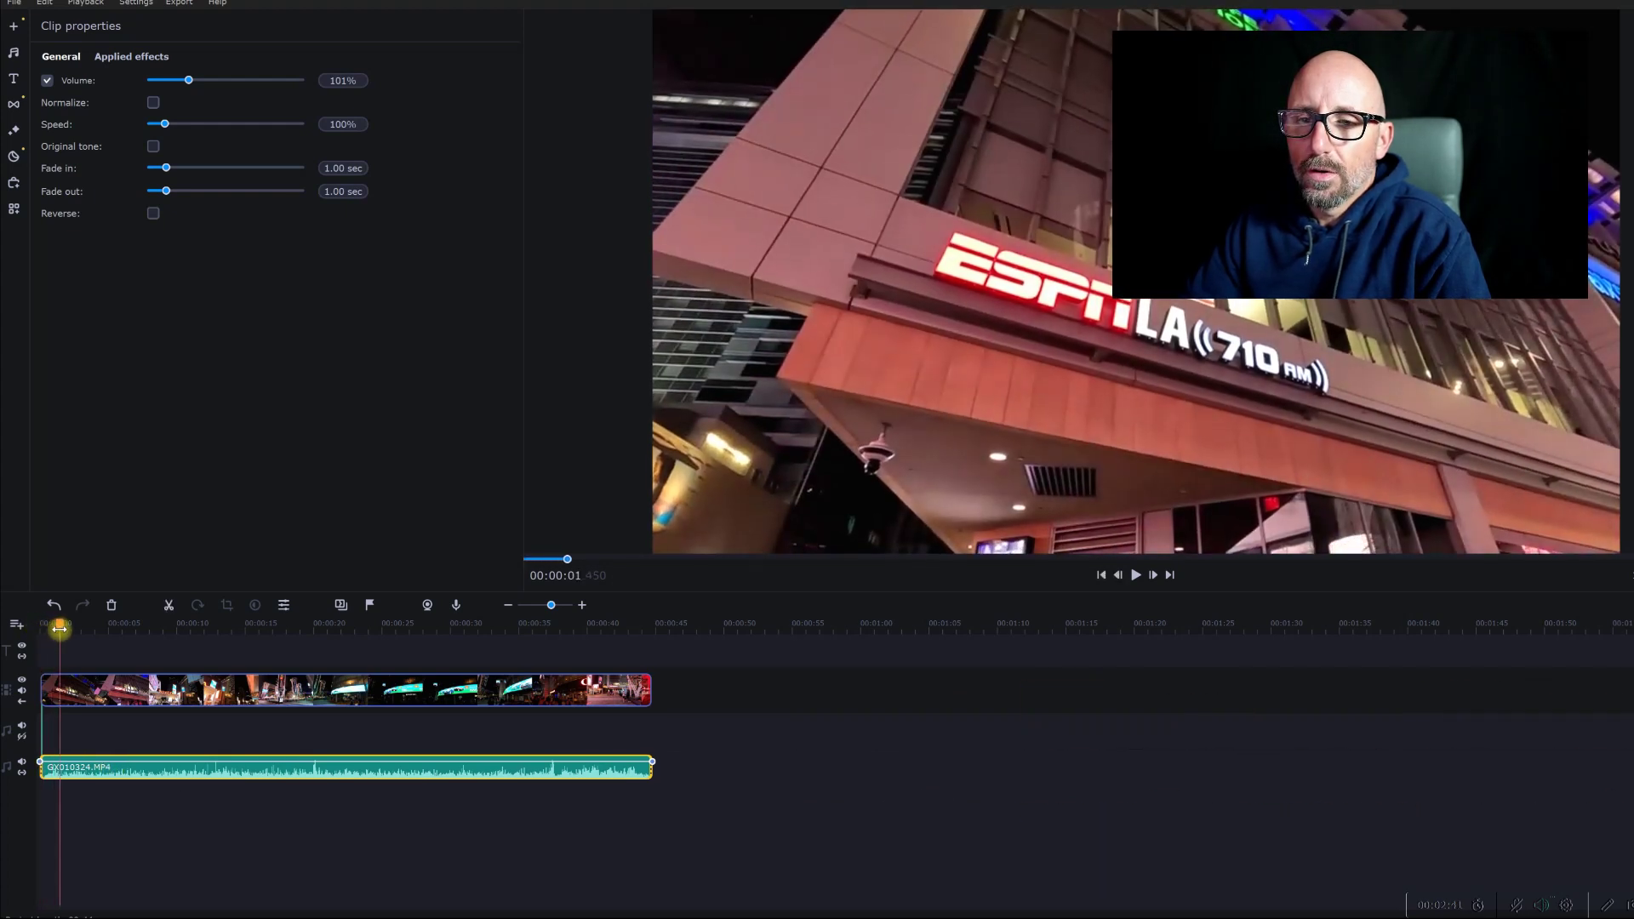
right_click(104, 776)
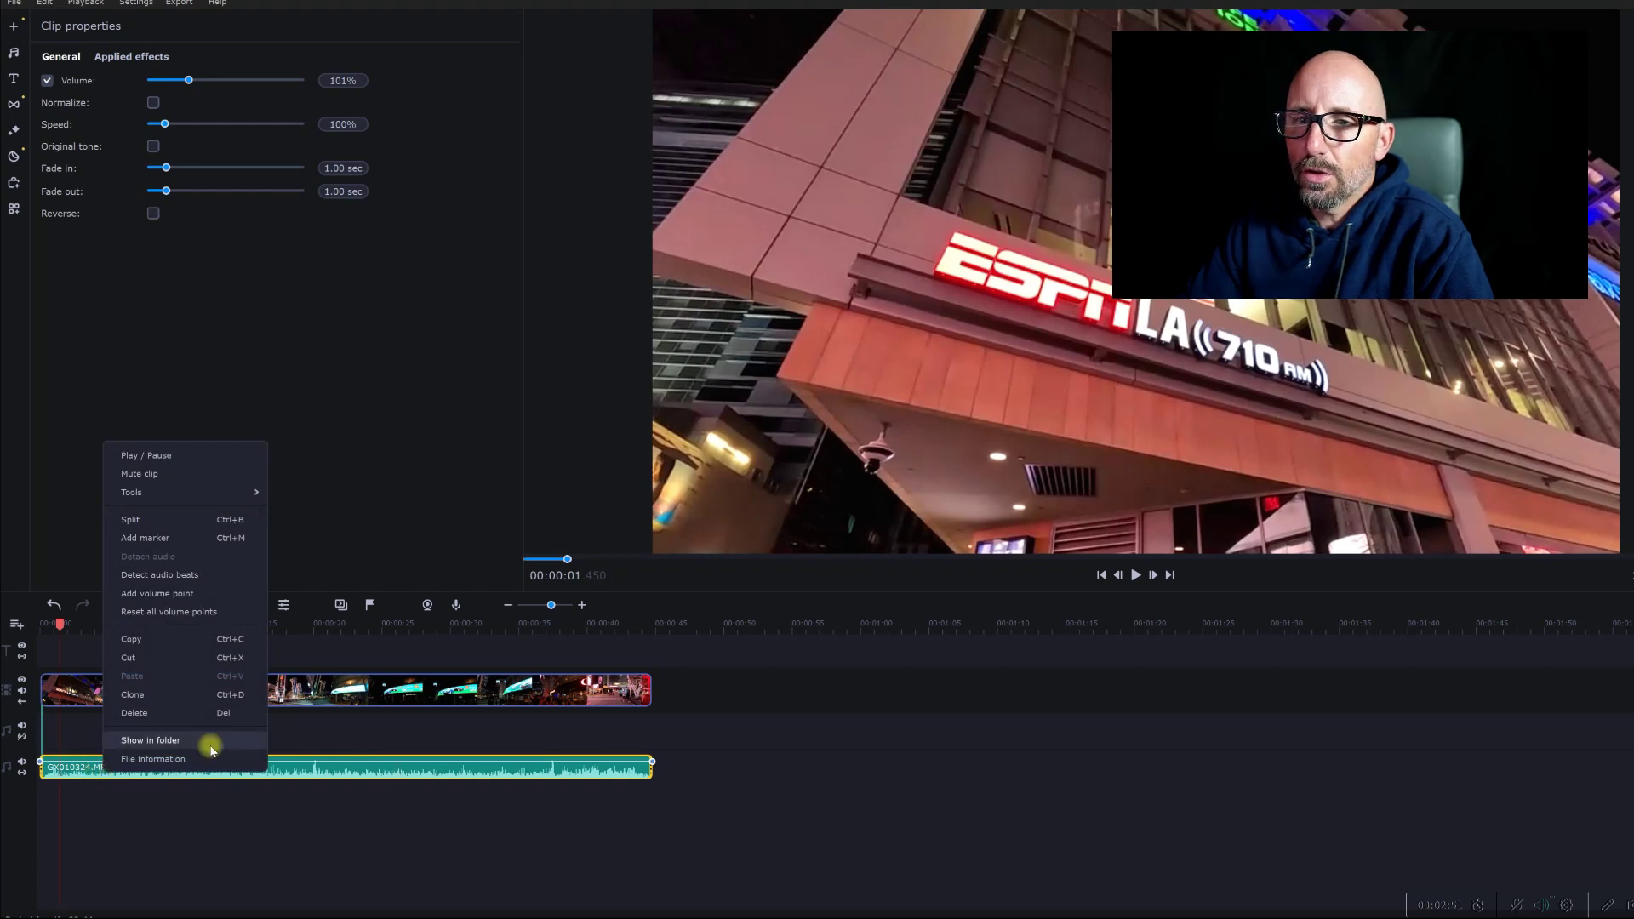
click(171, 595)
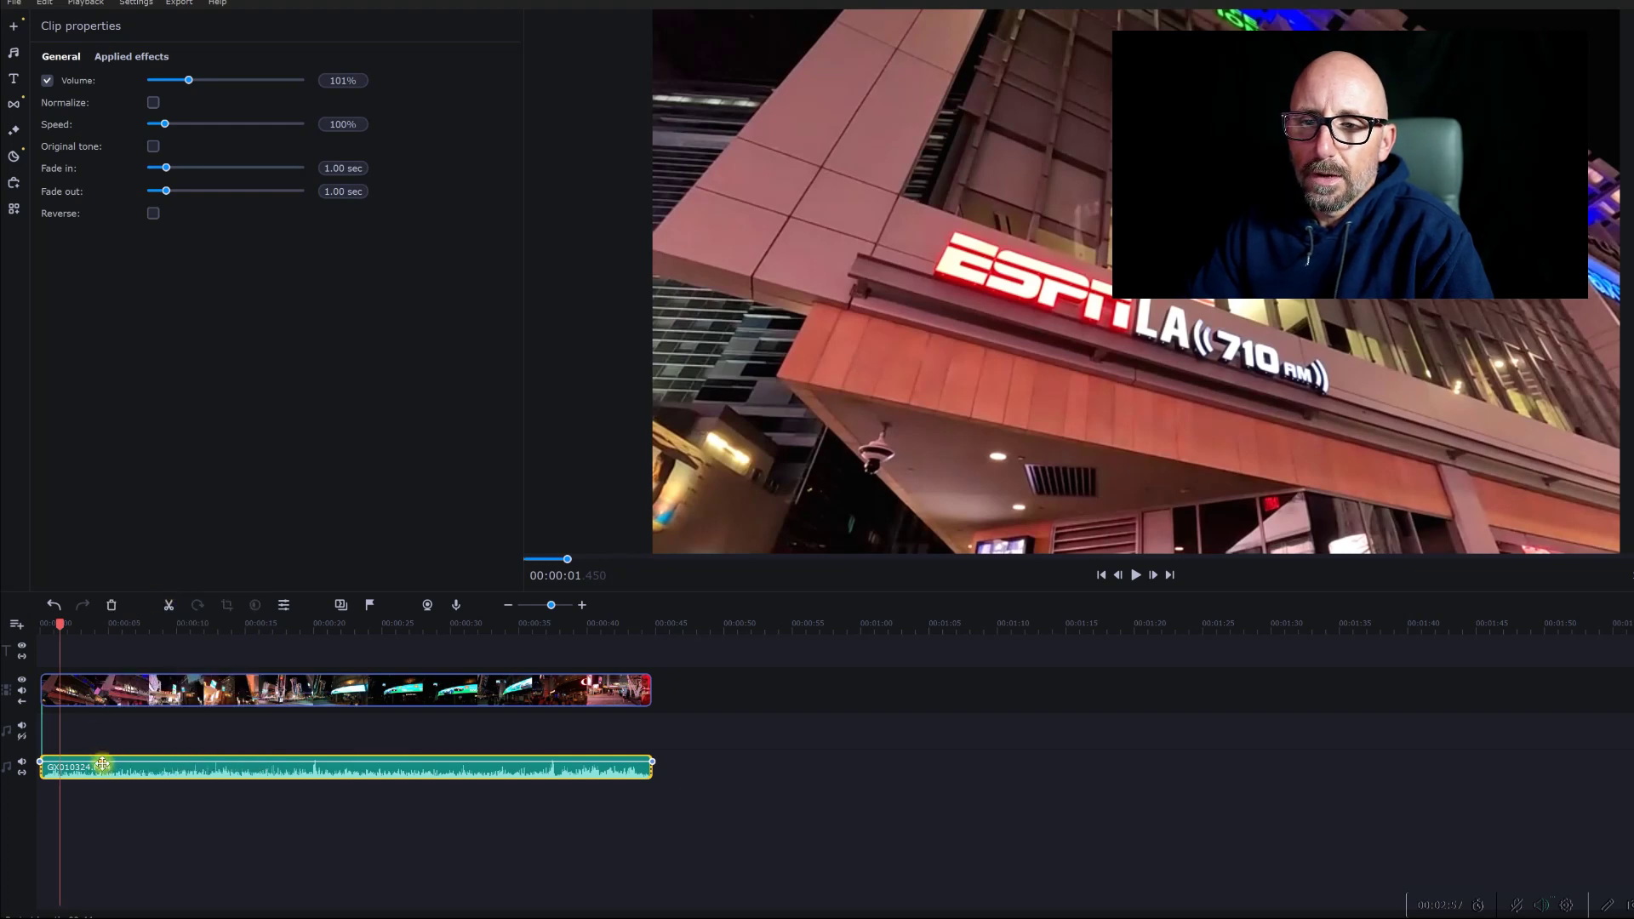
key(space)
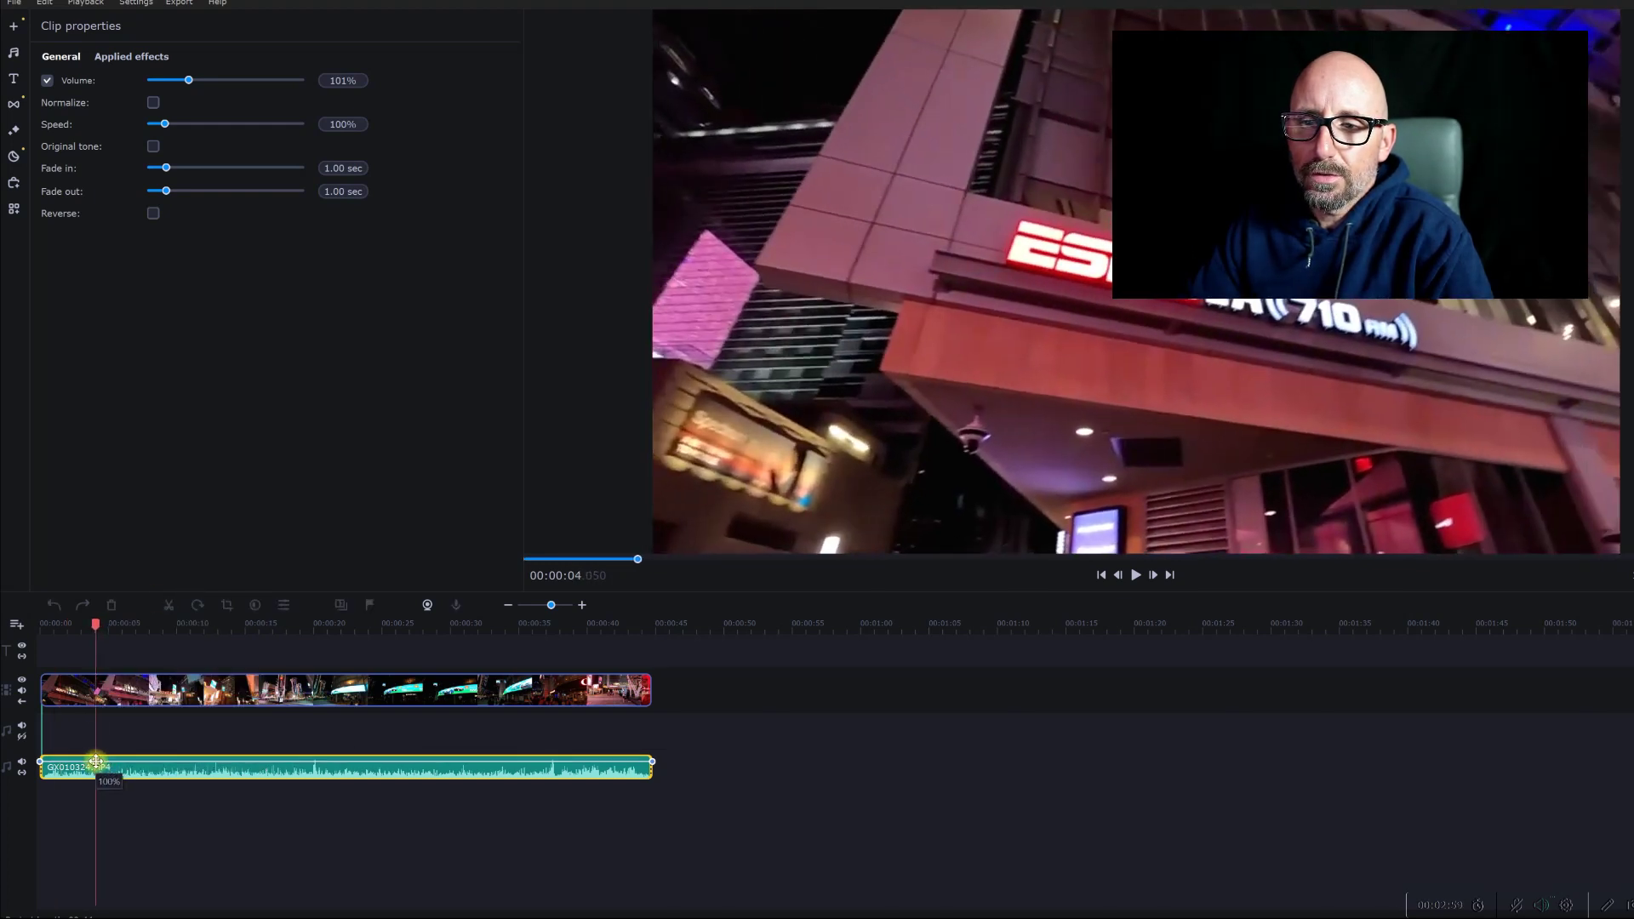
drag(97, 760, 97, 762)
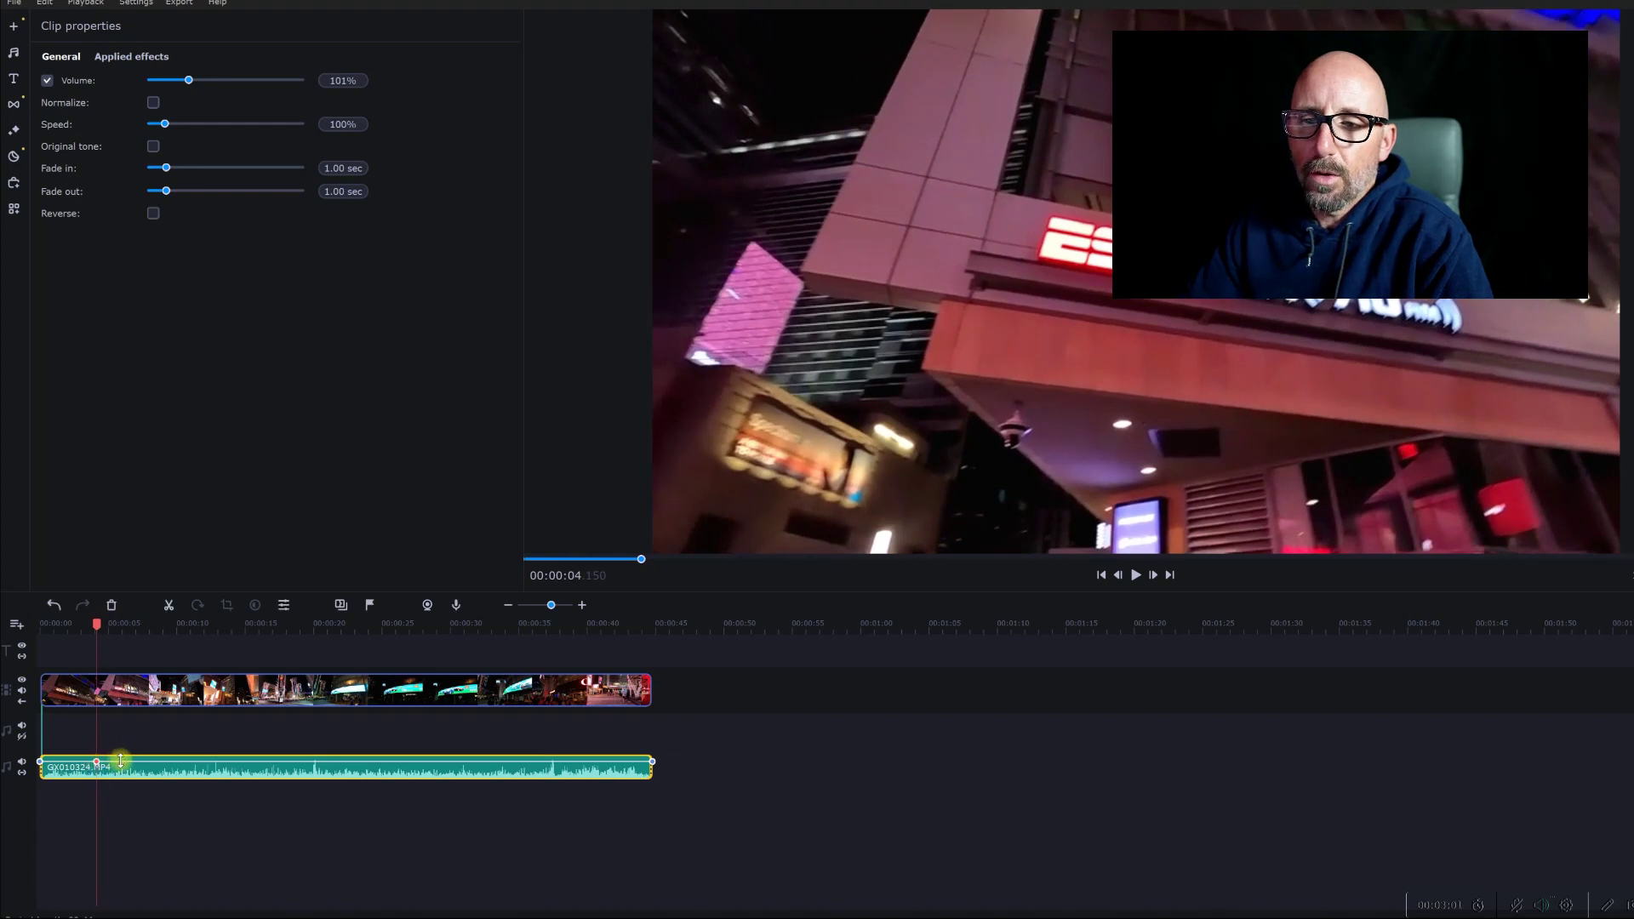
Step: Add a second volume point further along and lower it to 12%
right_click(123, 764)
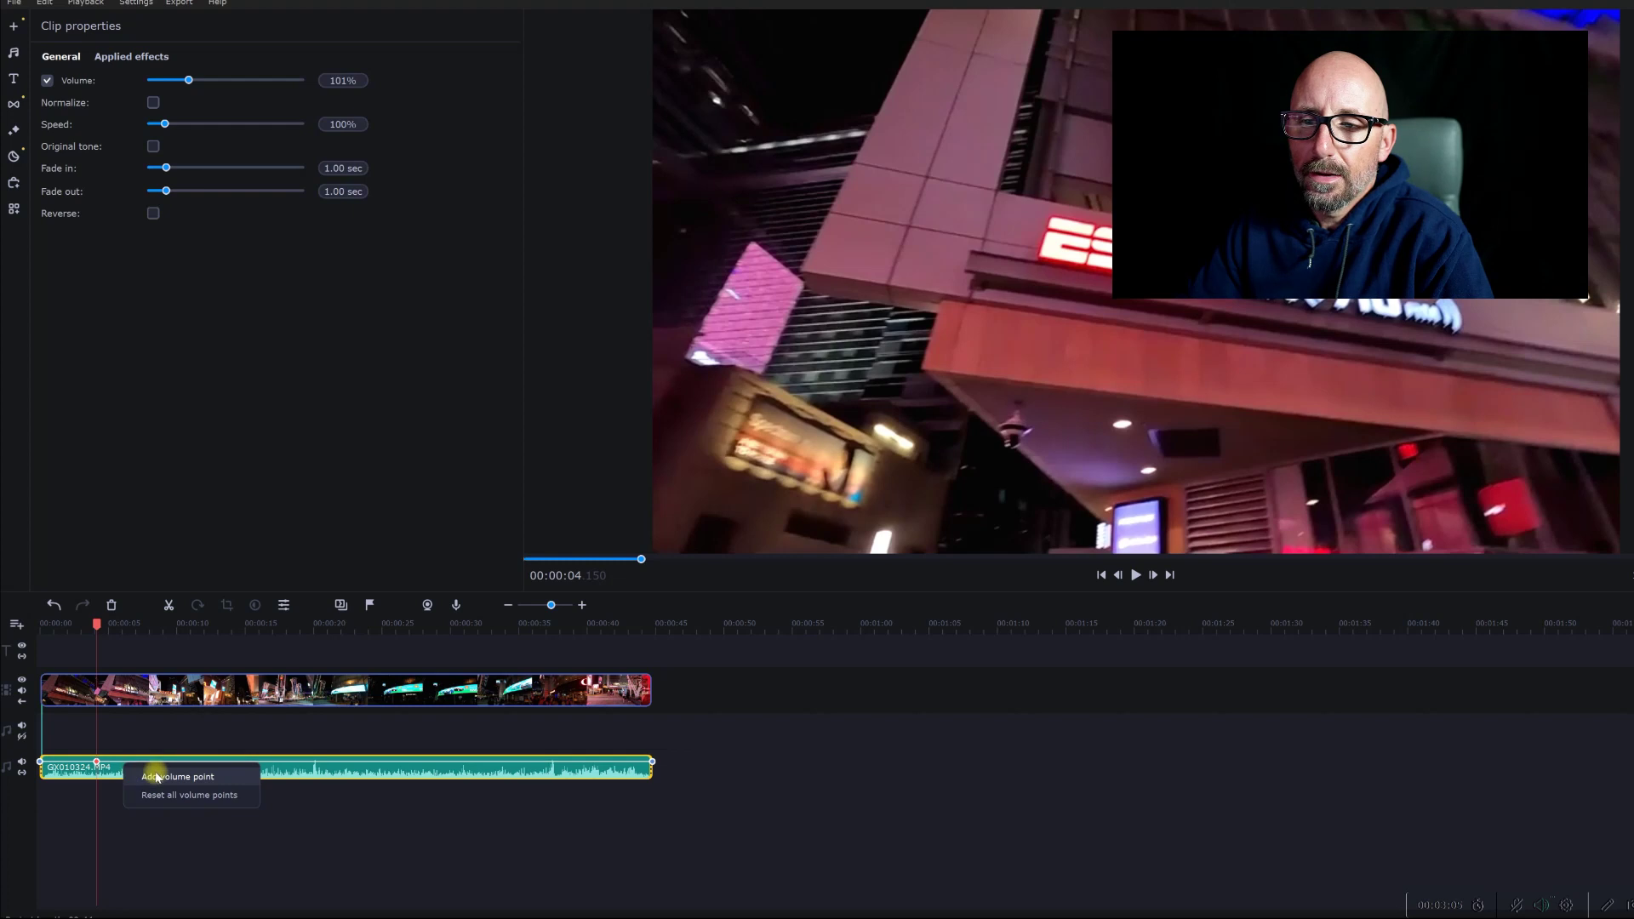
click(156, 777)
drag(124, 761, 124, 771)
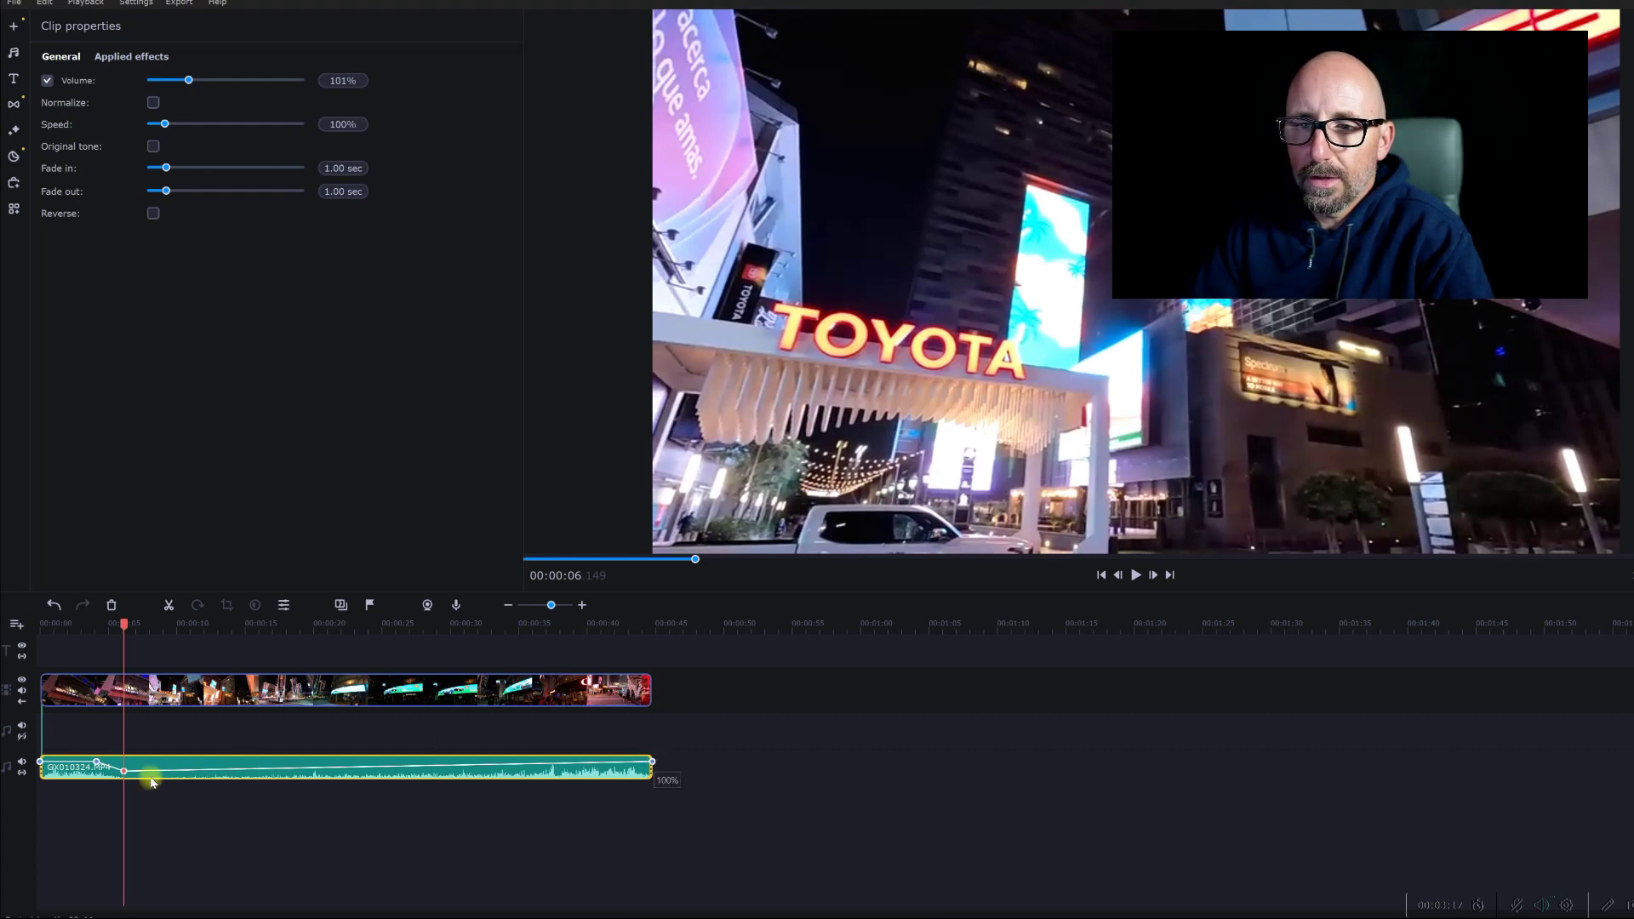
Step: Add a volume point near 10 seconds and set it to about 6%
right_click(206, 770)
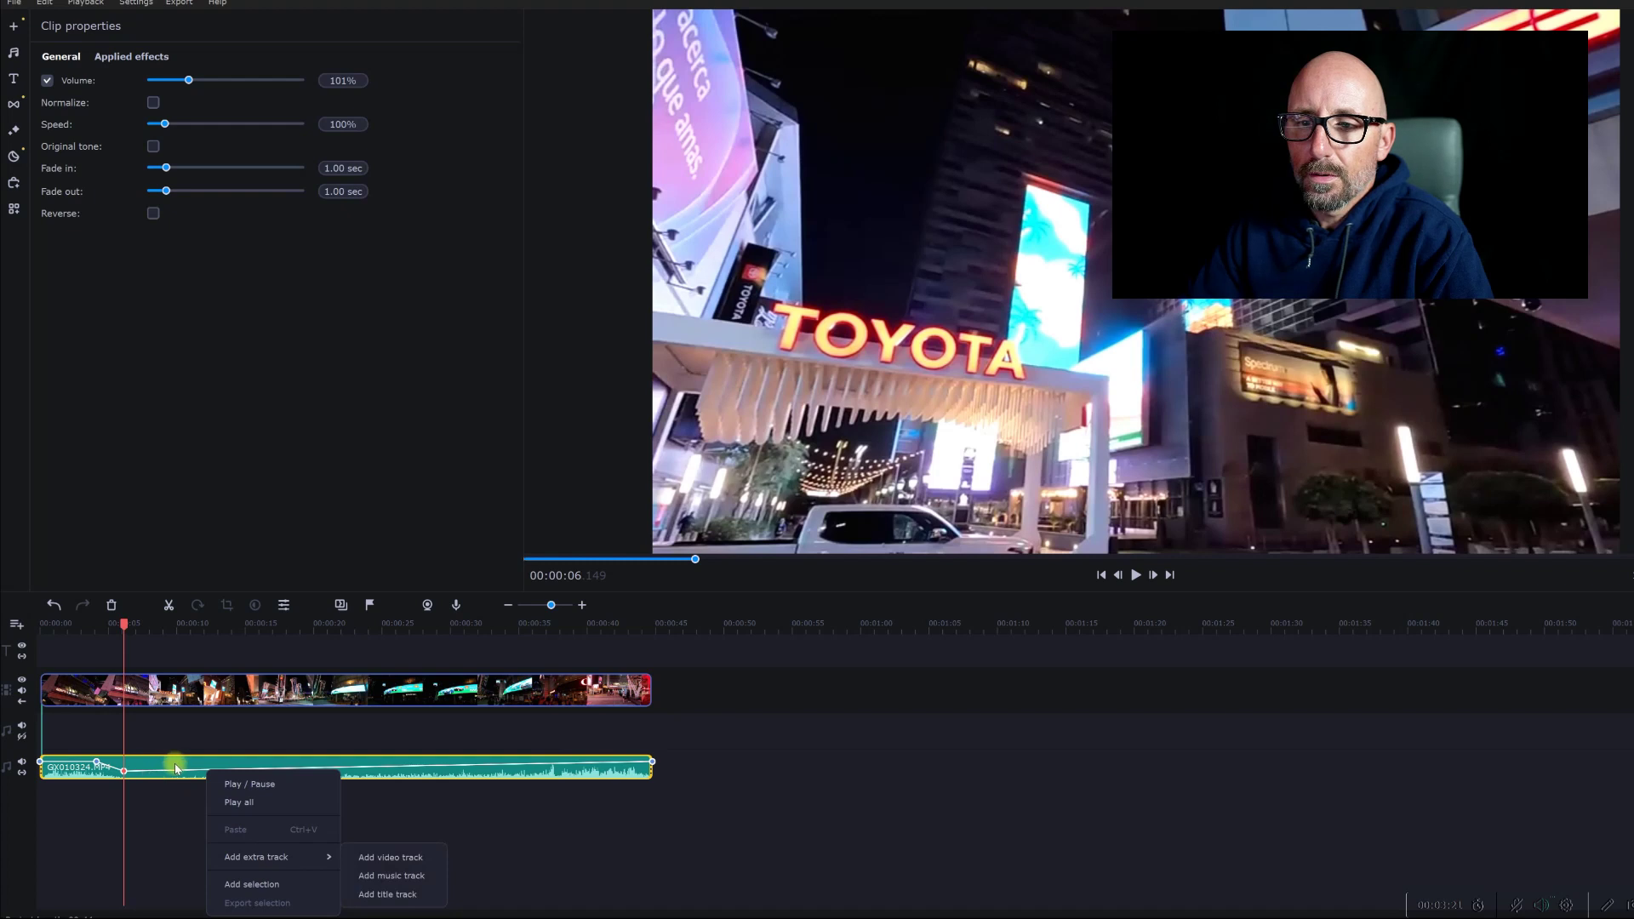
click(176, 769)
right_click(196, 771)
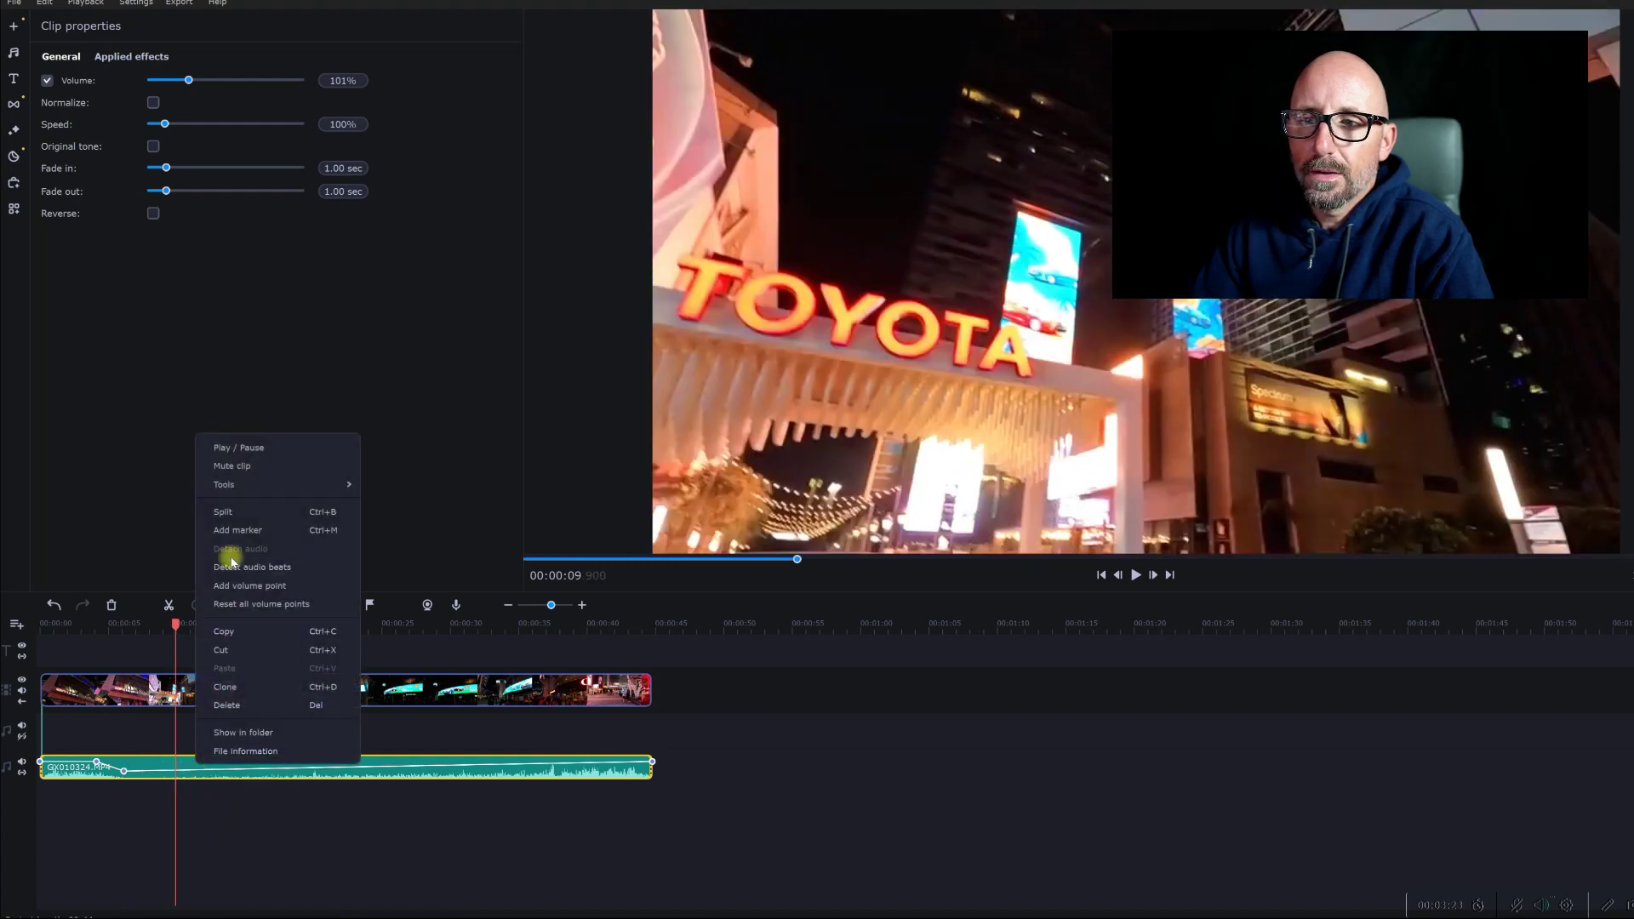
click(233, 587)
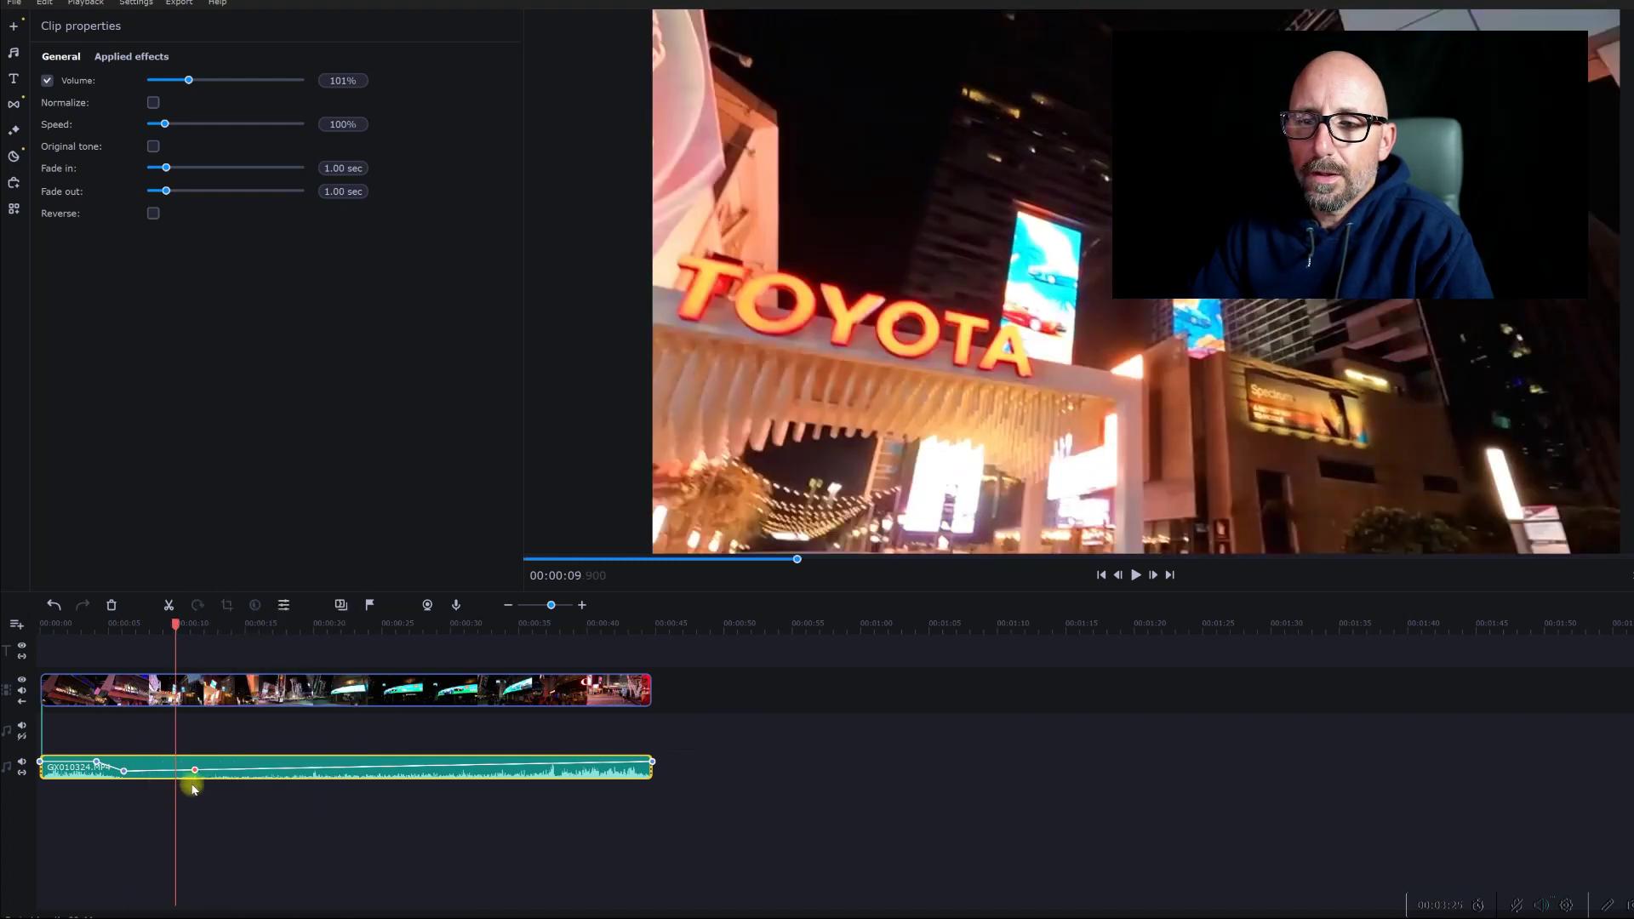
drag(194, 771, 194, 772)
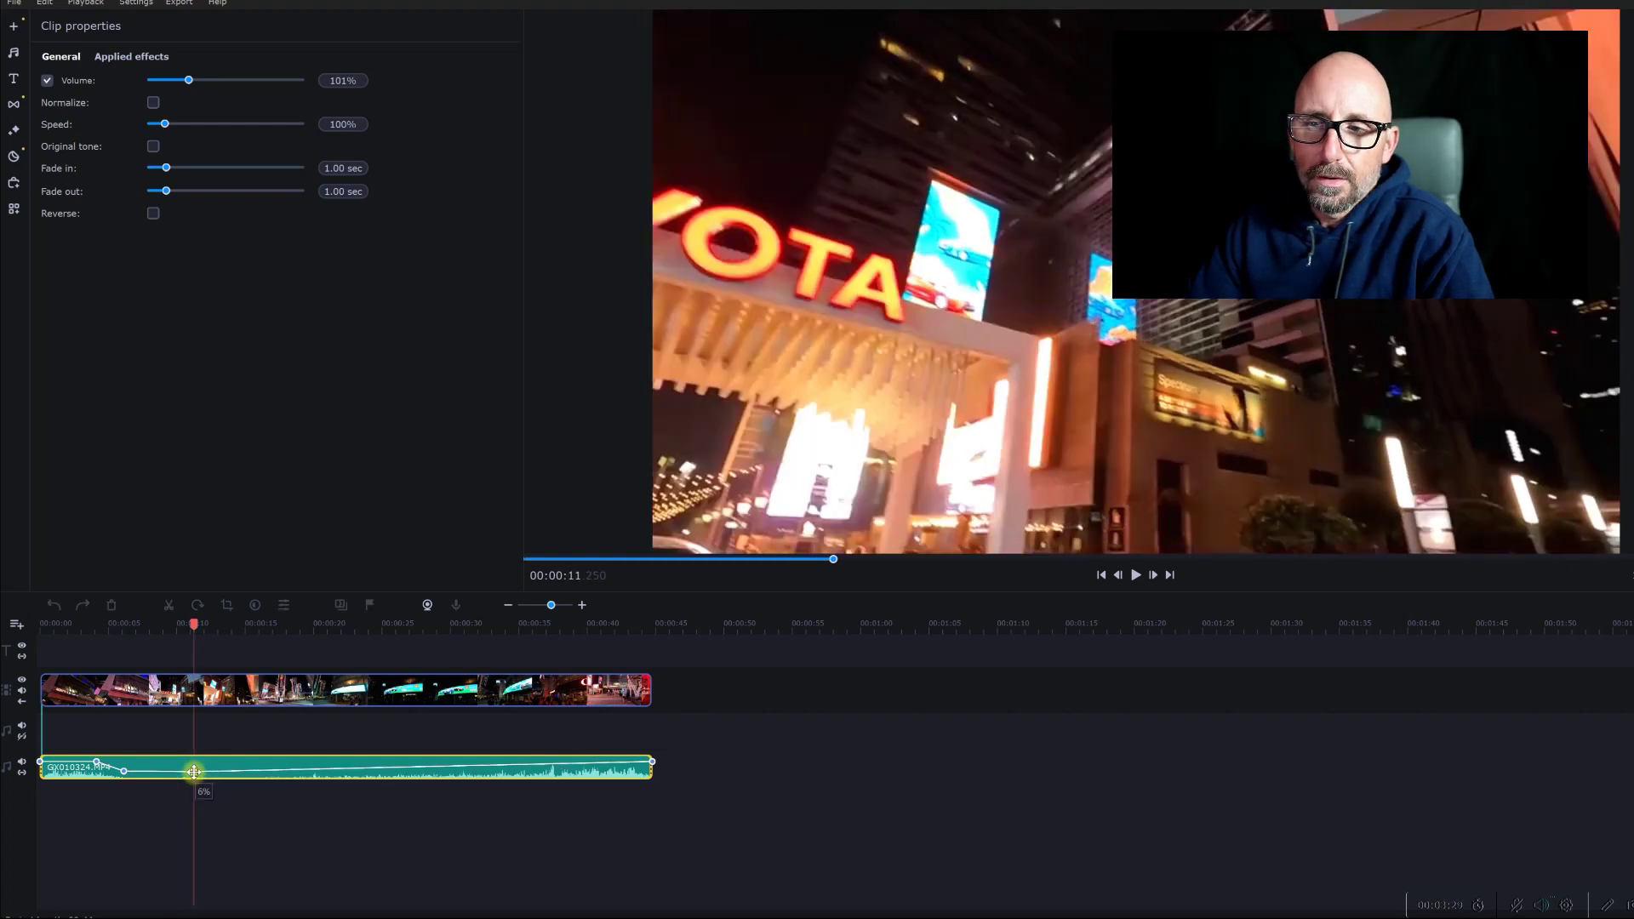
drag(194, 772, 194, 772)
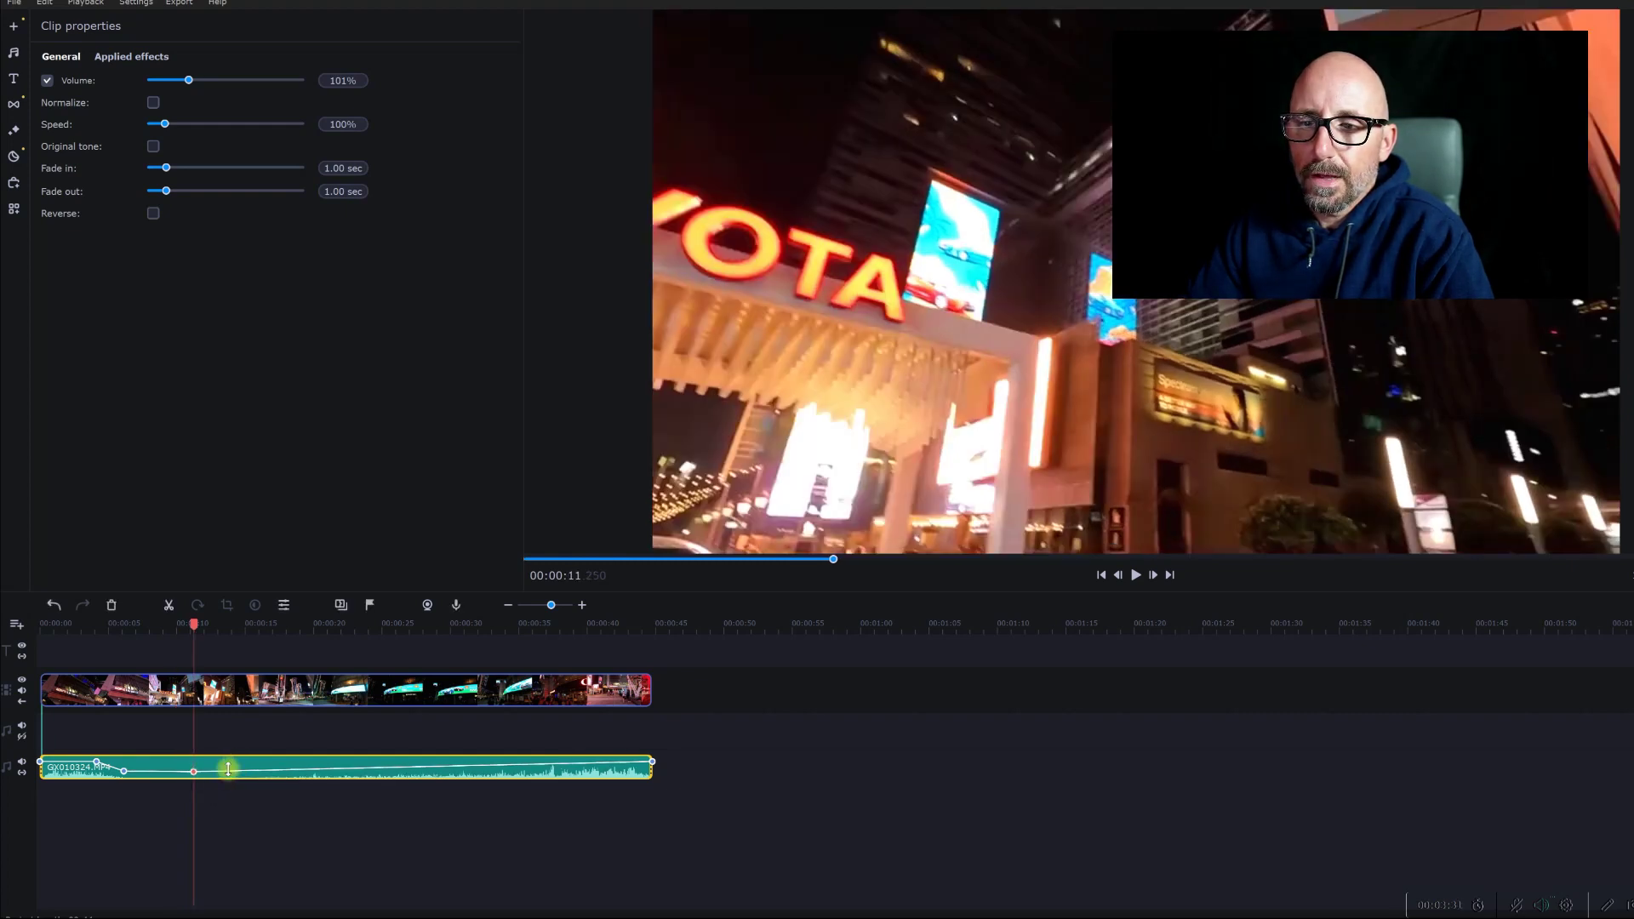
Step: Add another point near 13 seconds raised back up, then replay from about 2 seconds
double_click(227, 771)
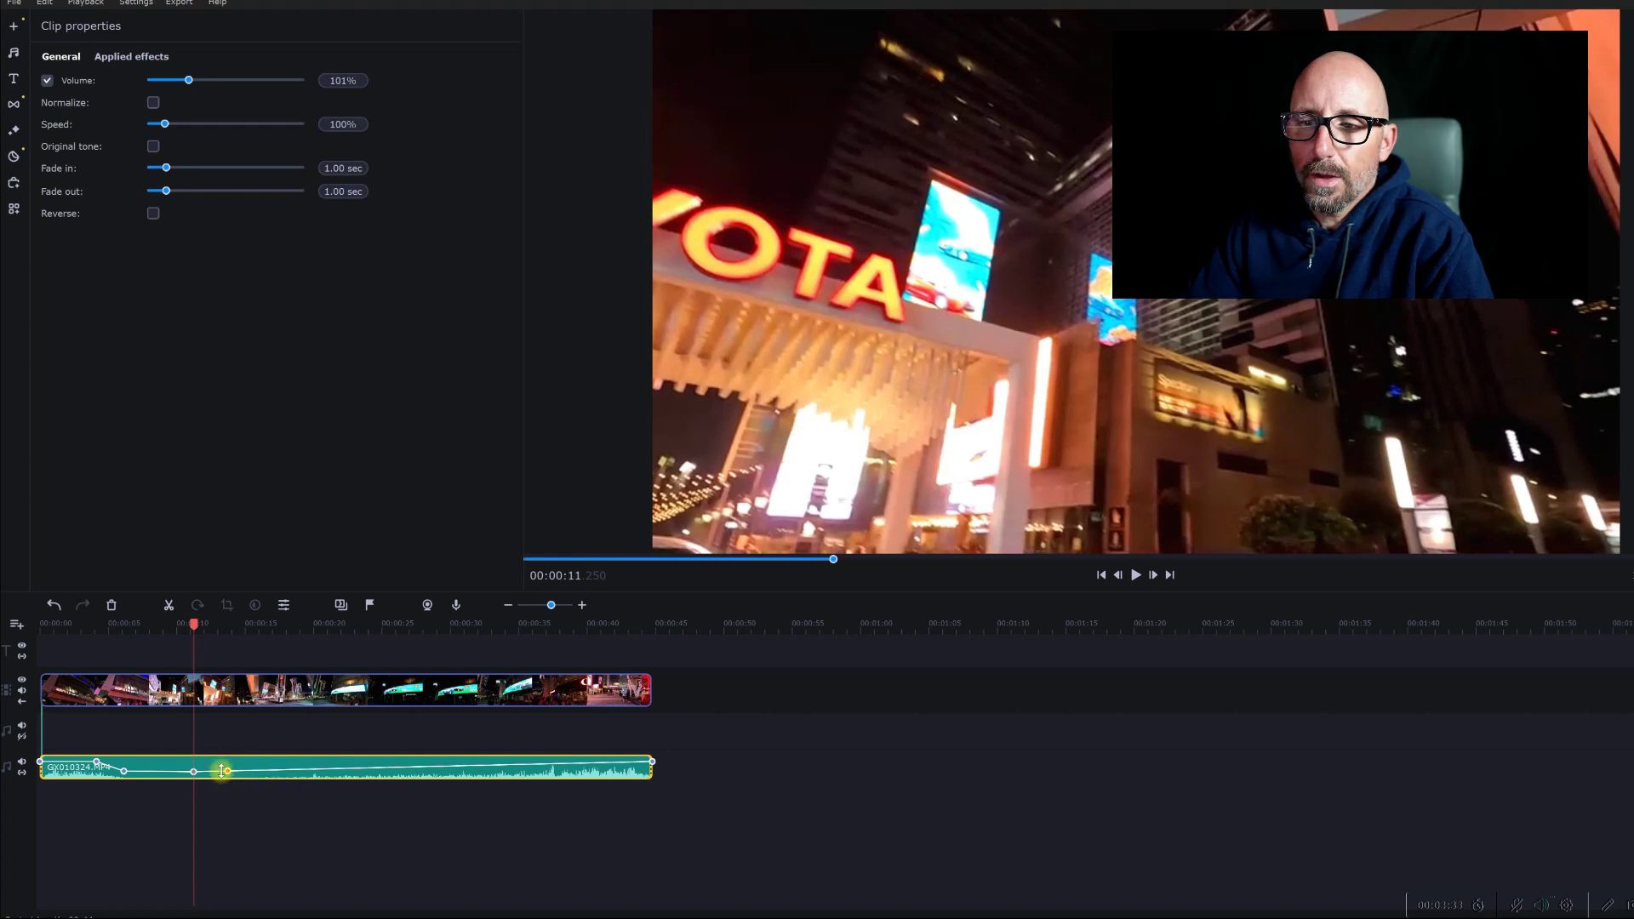
drag(226, 770, 221, 748)
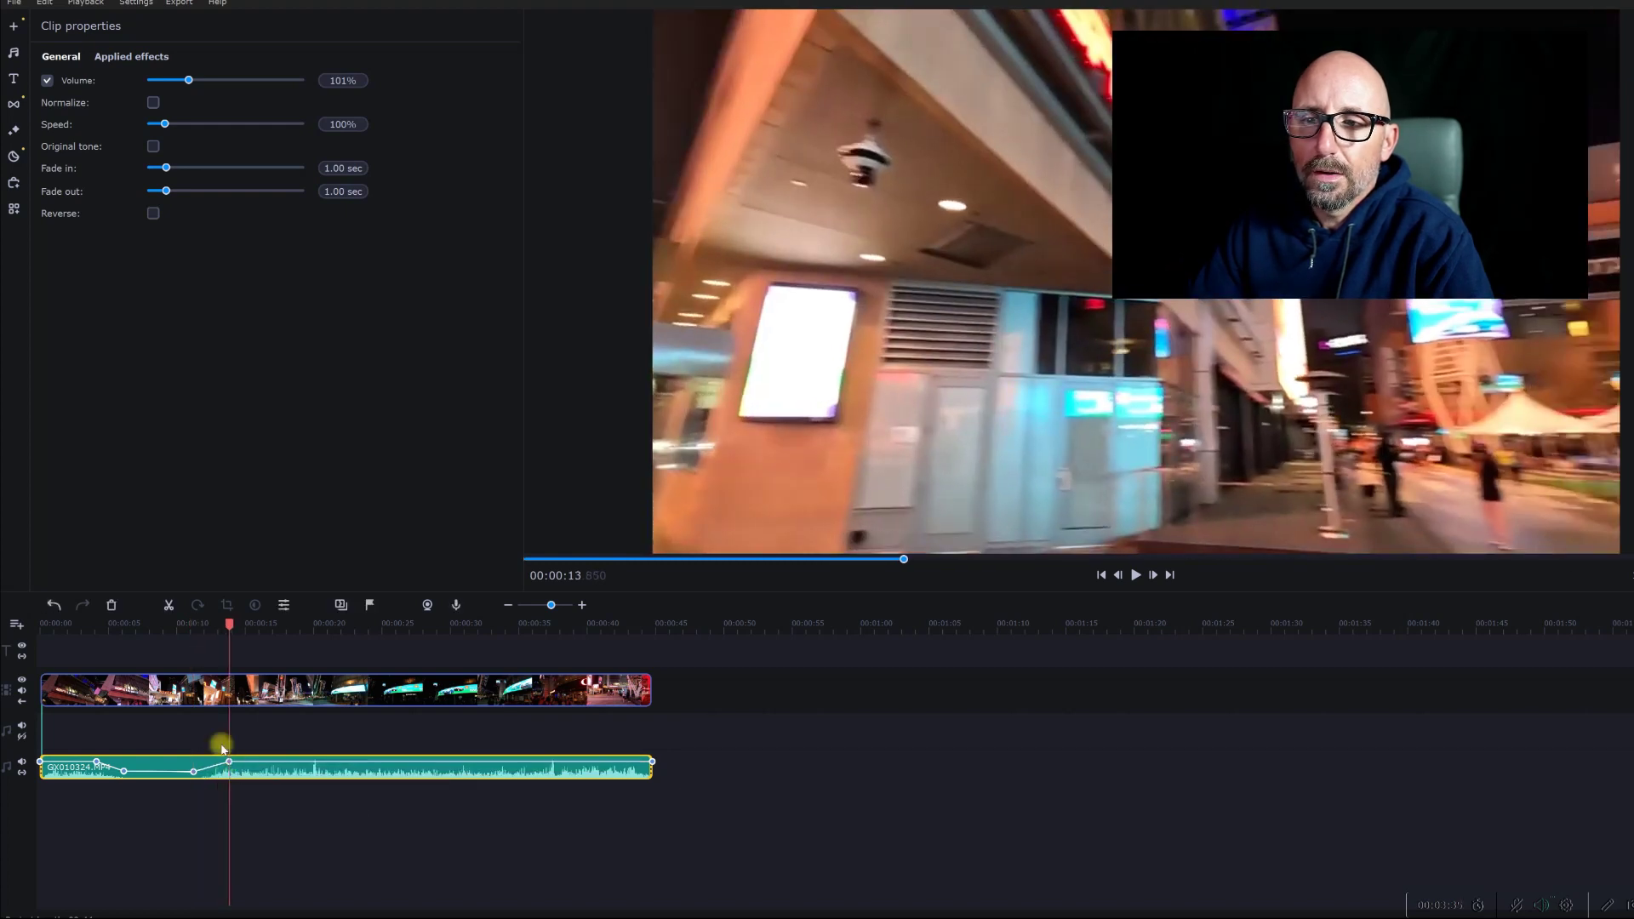
drag(226, 634, 82, 644)
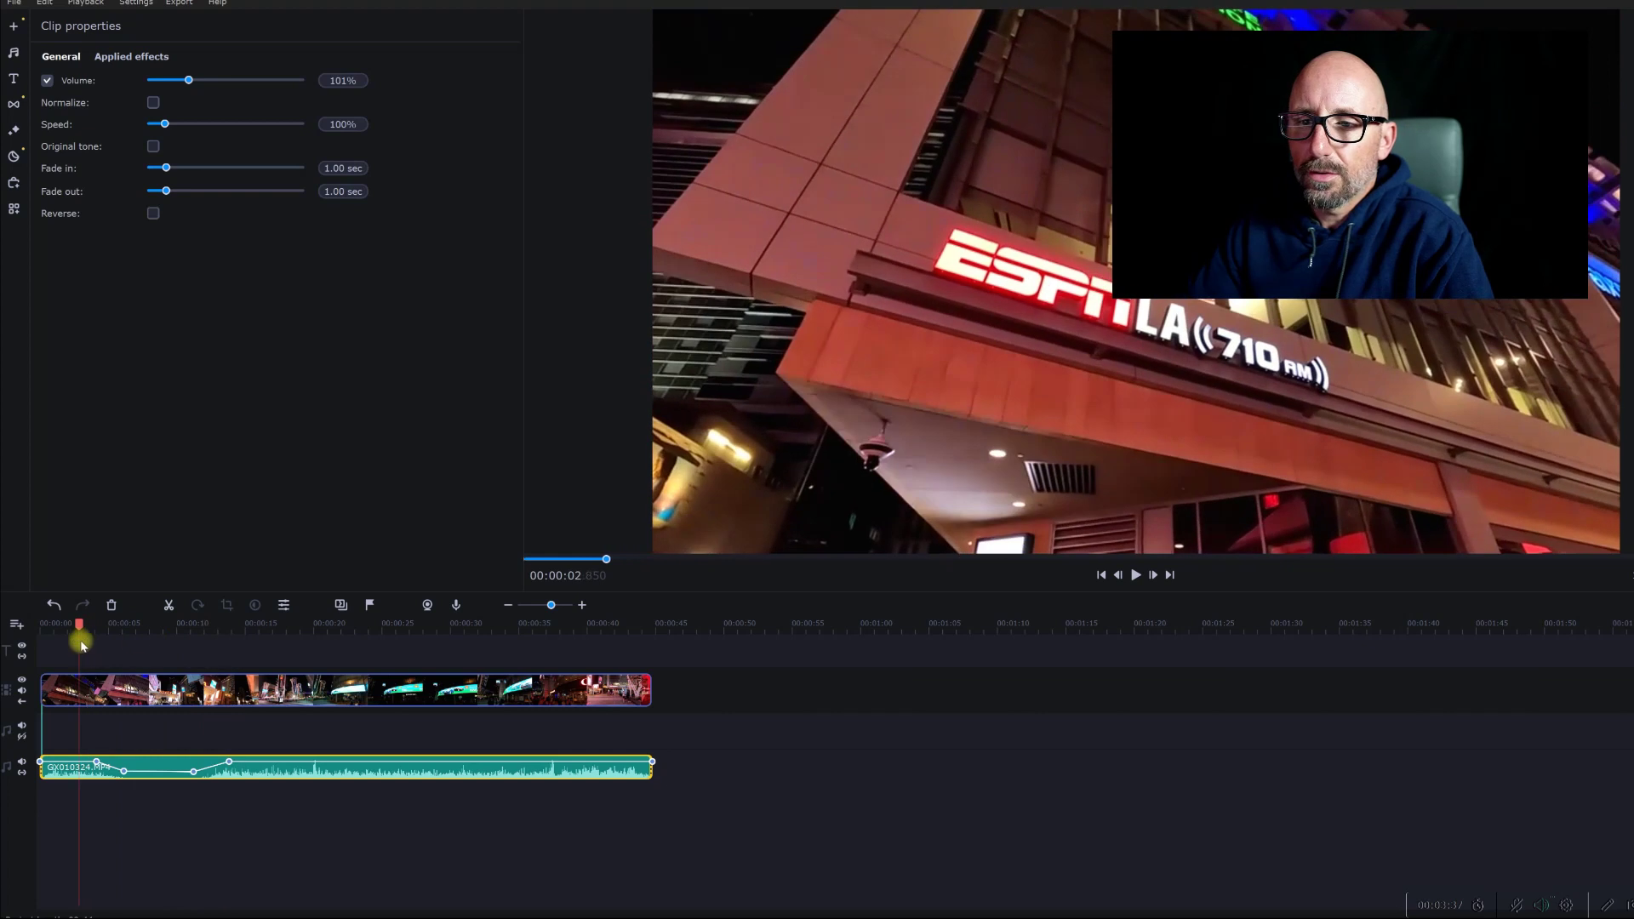
click(1132, 576)
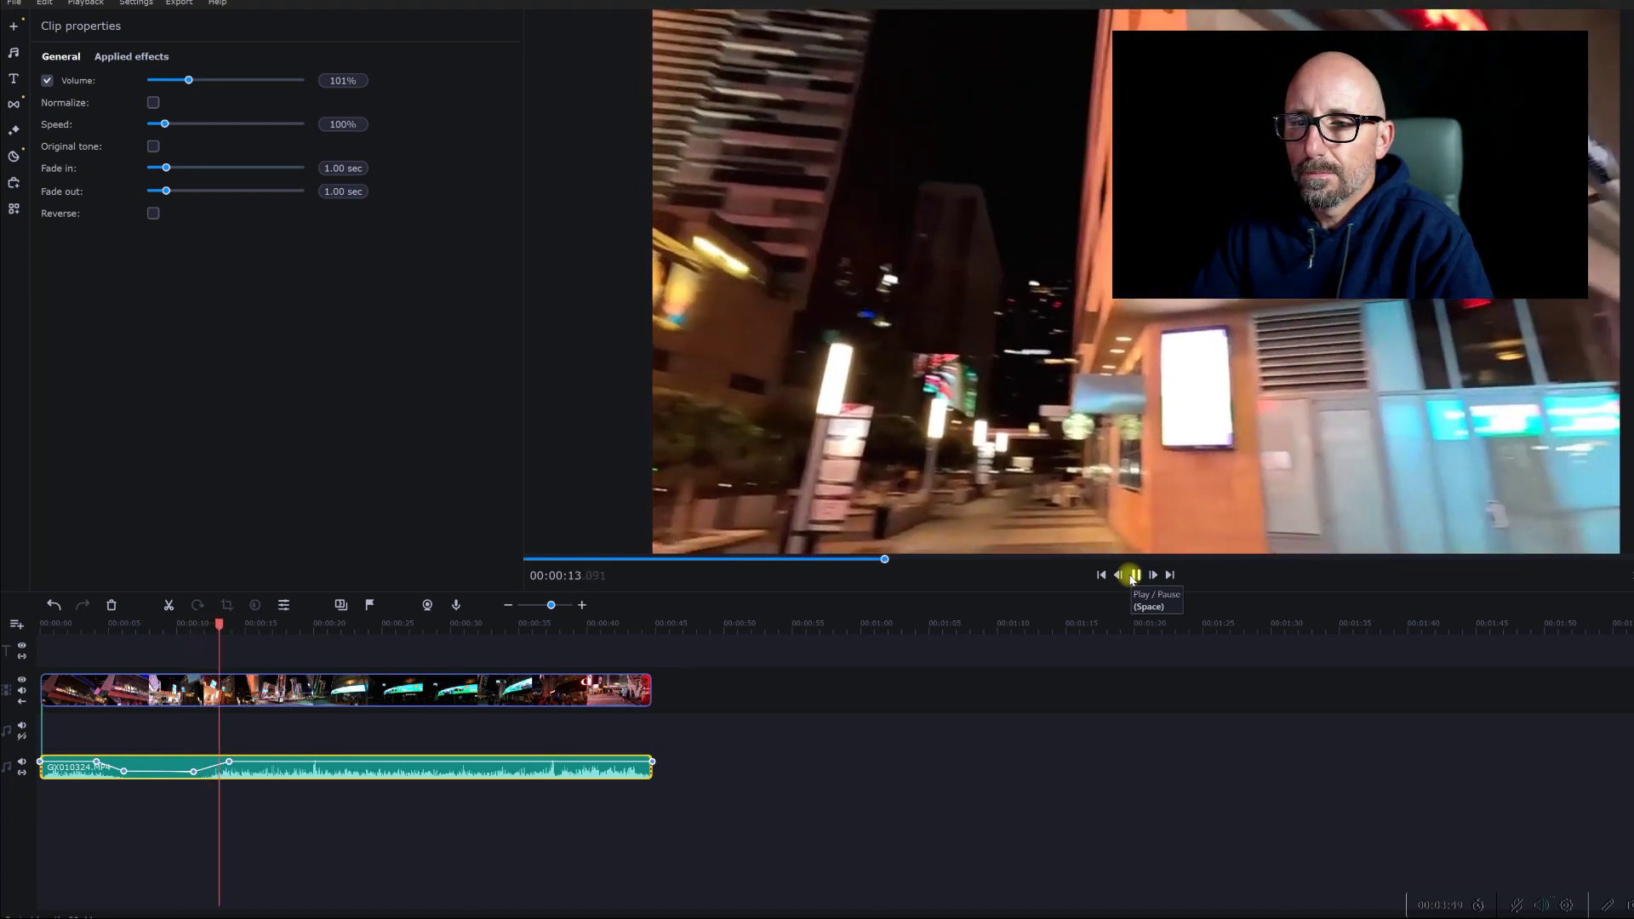
click(1132, 577)
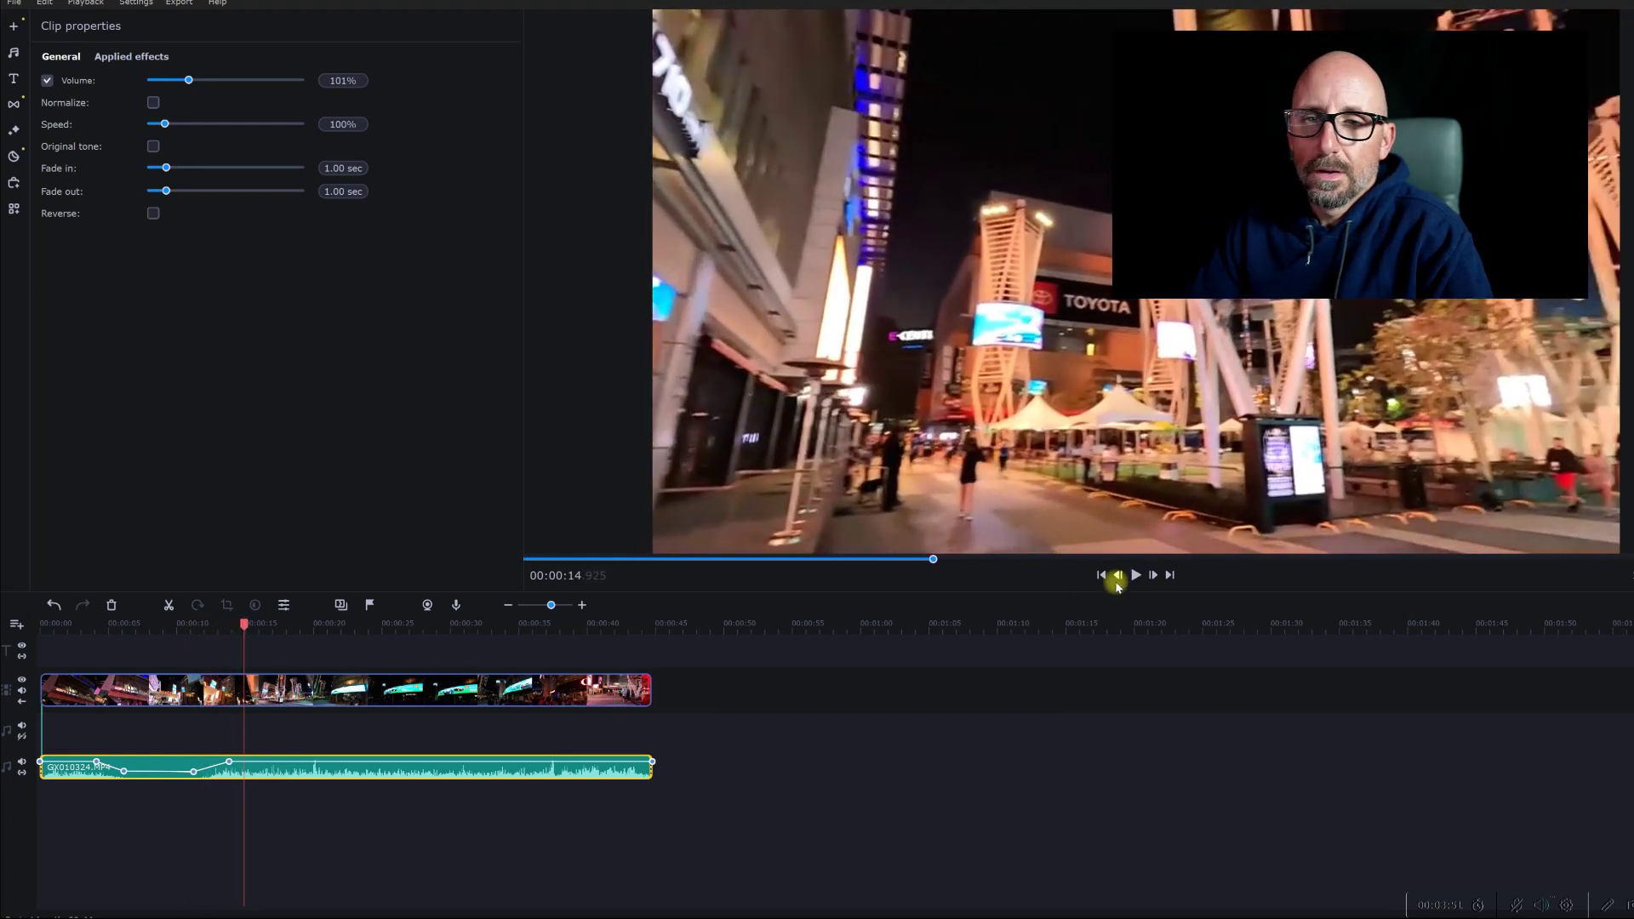